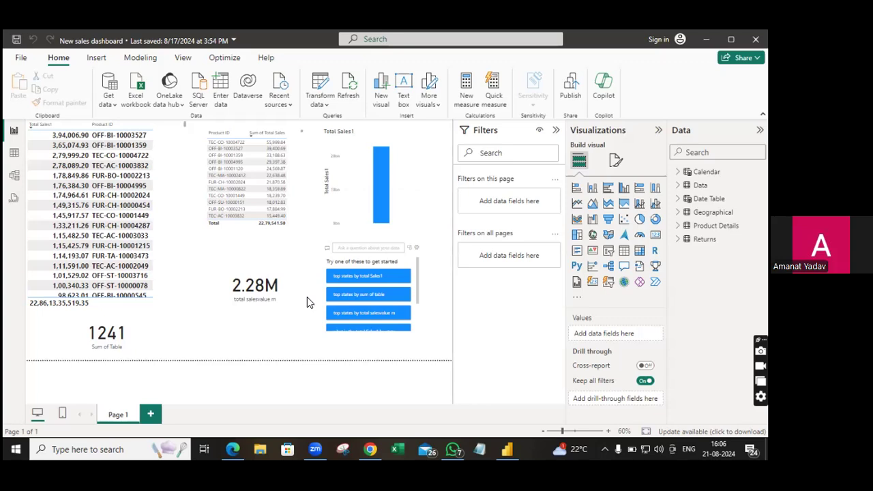
Remove the Q&A visual below the Total Sales1 column chart from the report page
click(414, 232)
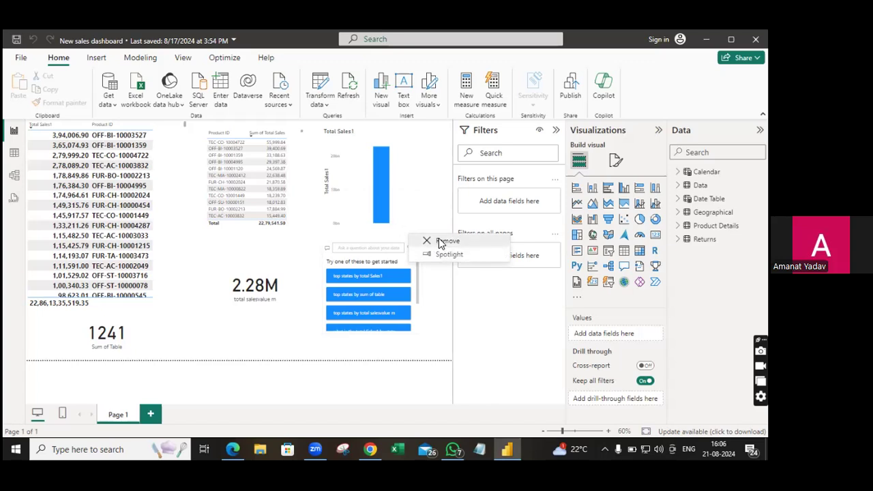
click(439, 243)
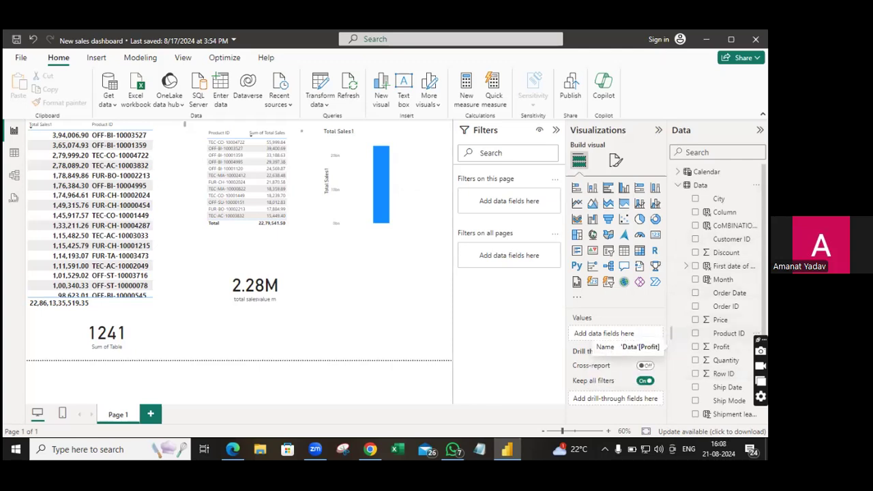
Convert the total salesvalue m card into a table and add the Sub-Category field from Product Details to it
scroll(723, 409, down, 3)
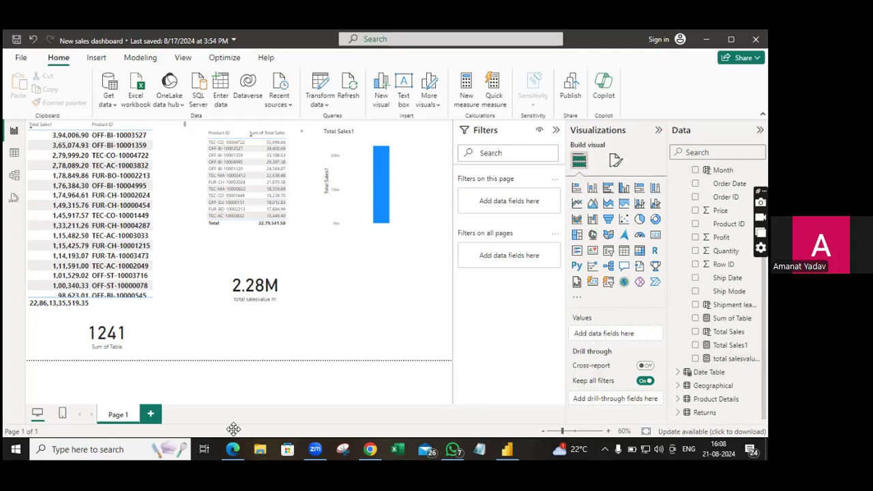
click(265, 291)
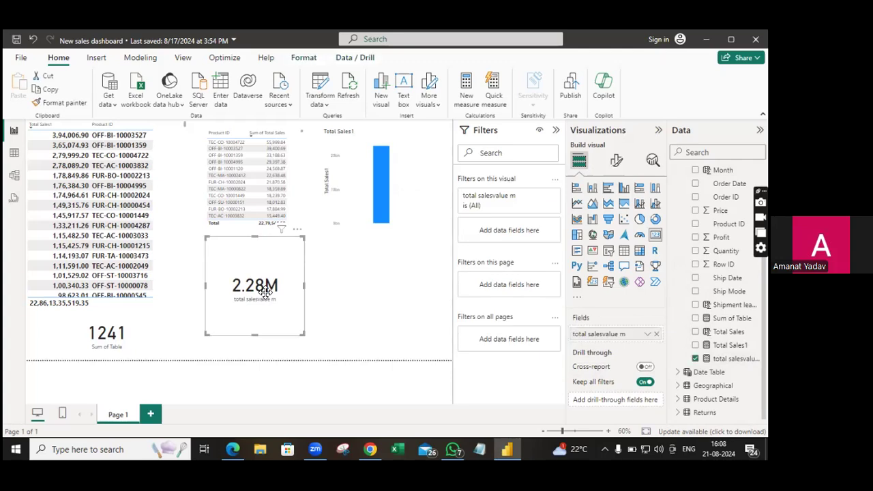
click(625, 251)
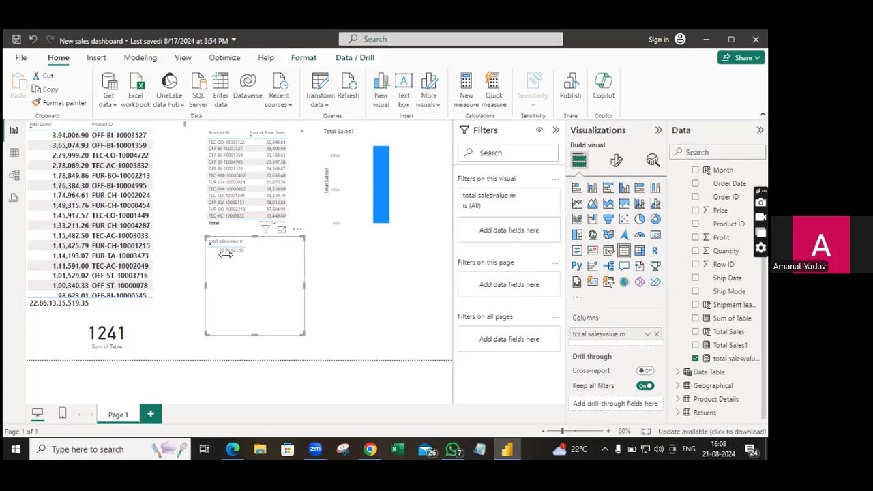
drag(225, 253, 244, 245)
click(716, 399)
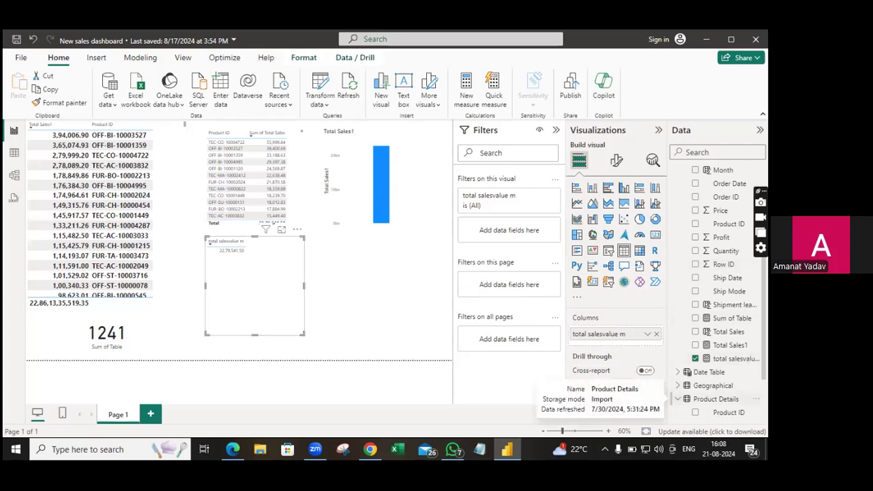
scroll(716, 399, down, 3)
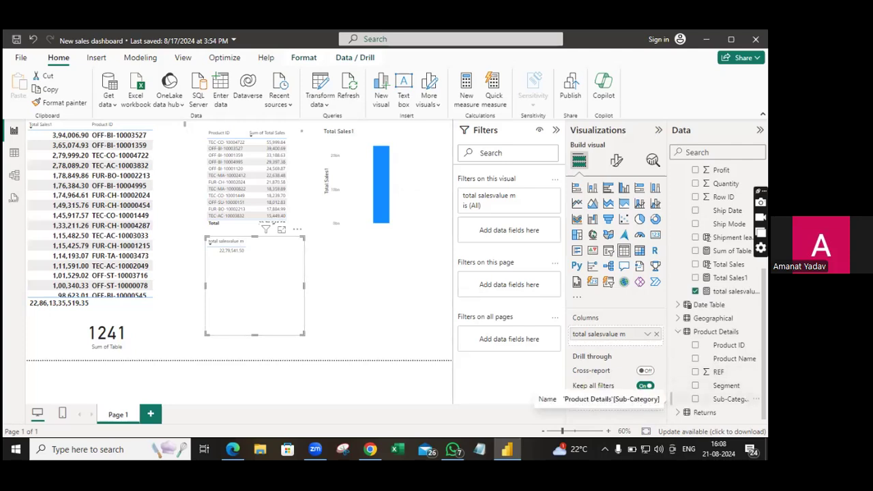
drag(728, 399, 255, 278)
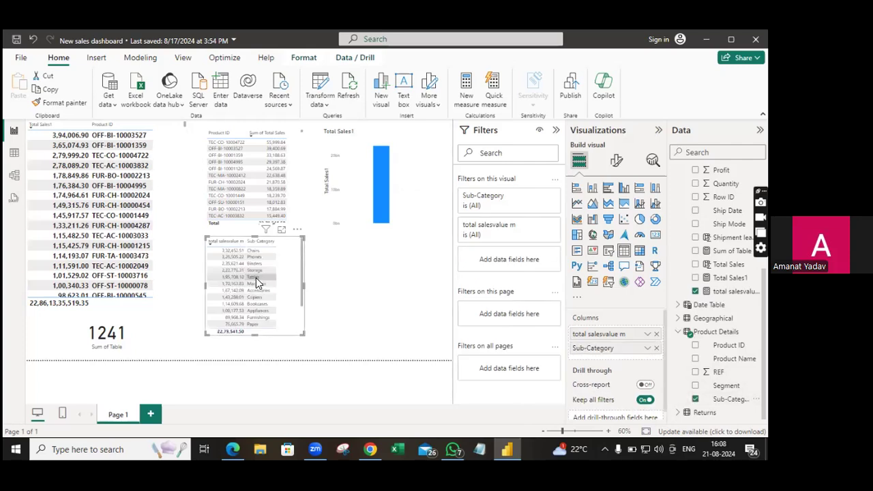
Format the sub-category table's values as bold with font size 17
click(619, 161)
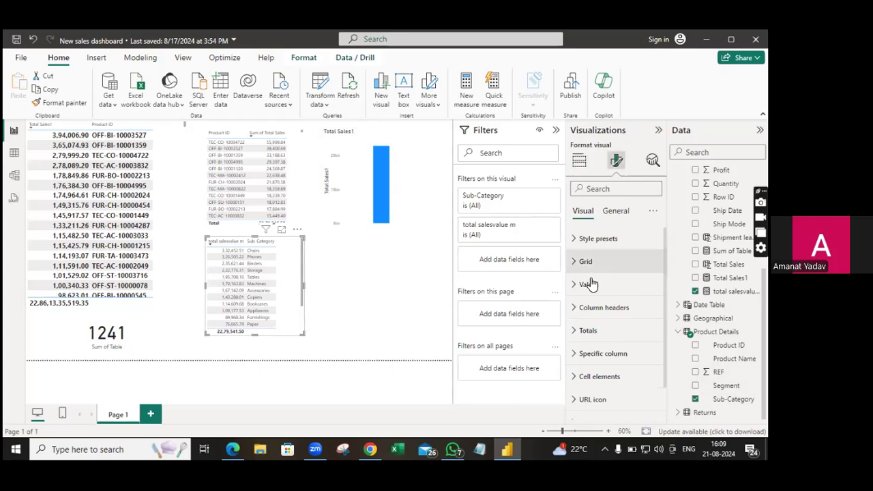
click(588, 284)
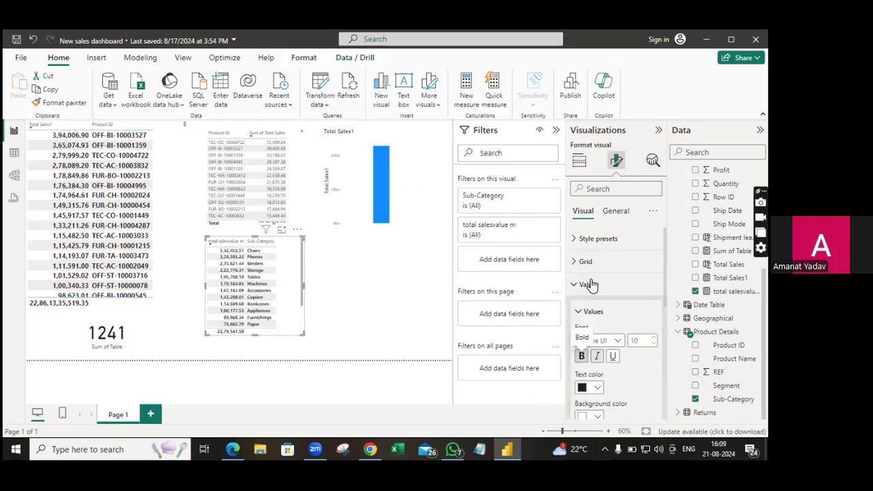
click(654, 337)
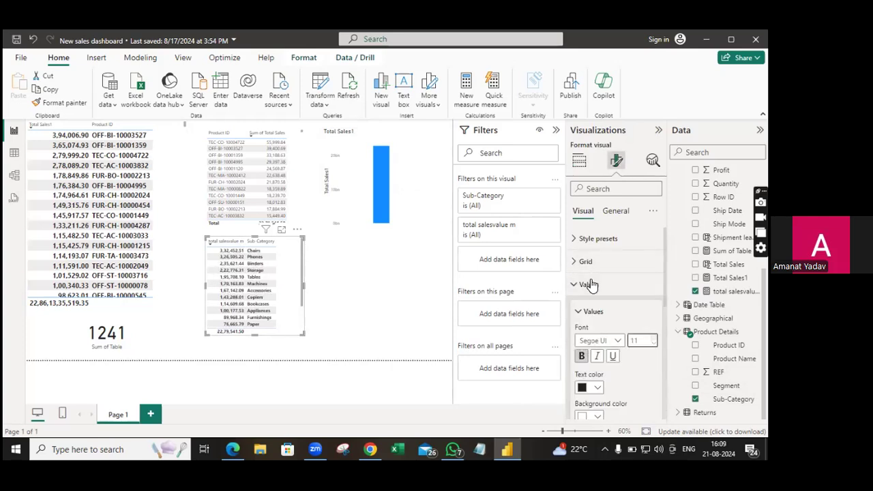
key(Up)
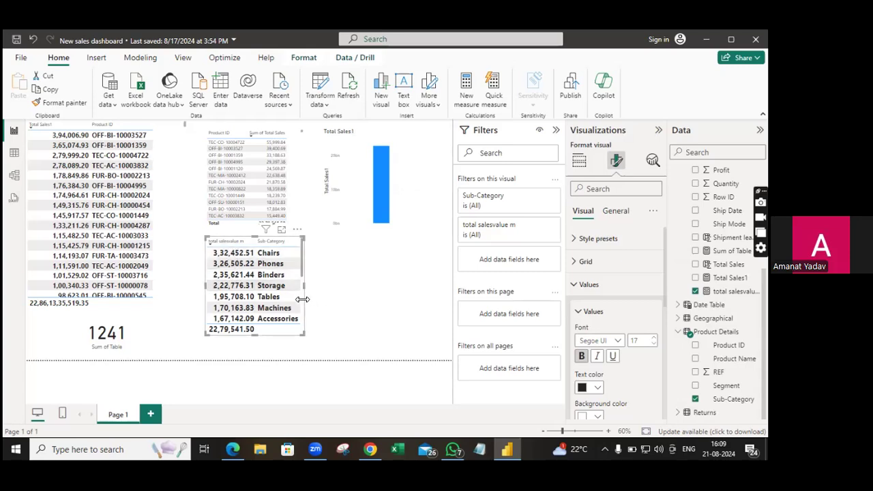
Review all rows of the sub-category table, and examine the Data table's records and field list in Table view
scroll(302, 299, down, 3)
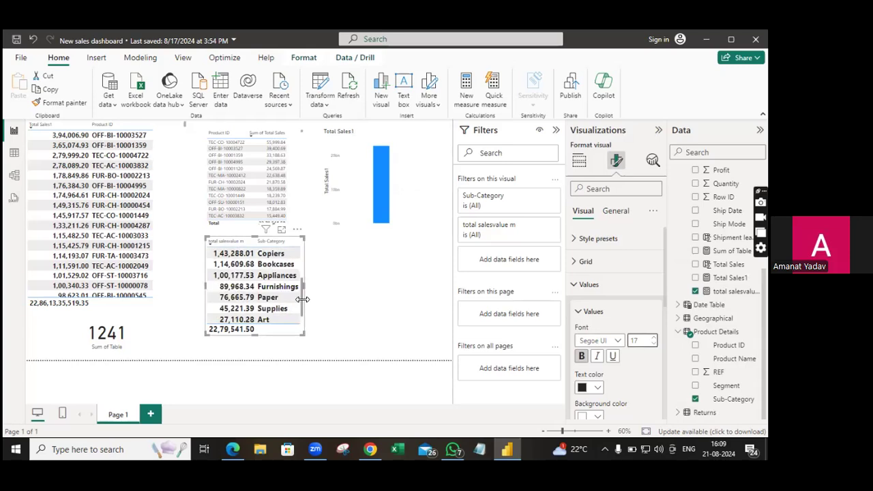
scroll(303, 319, down, 1)
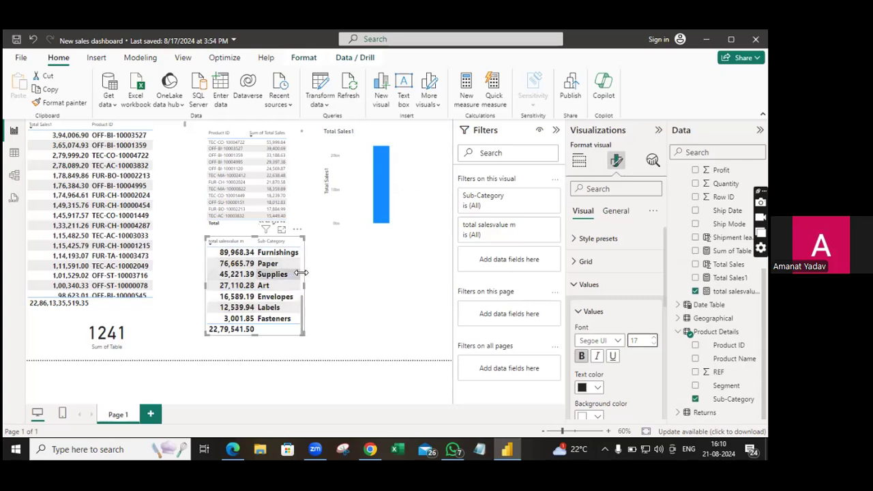
scroll(303, 273, up, 3)
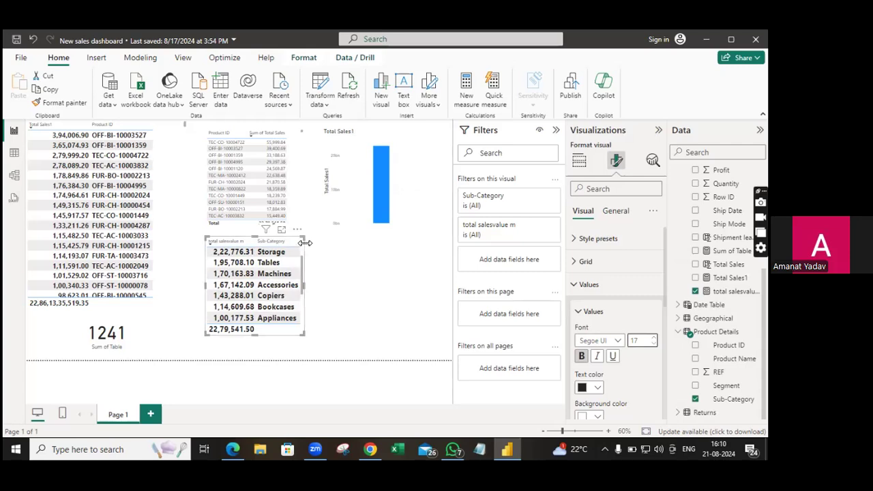
scroll(304, 246, up, 1)
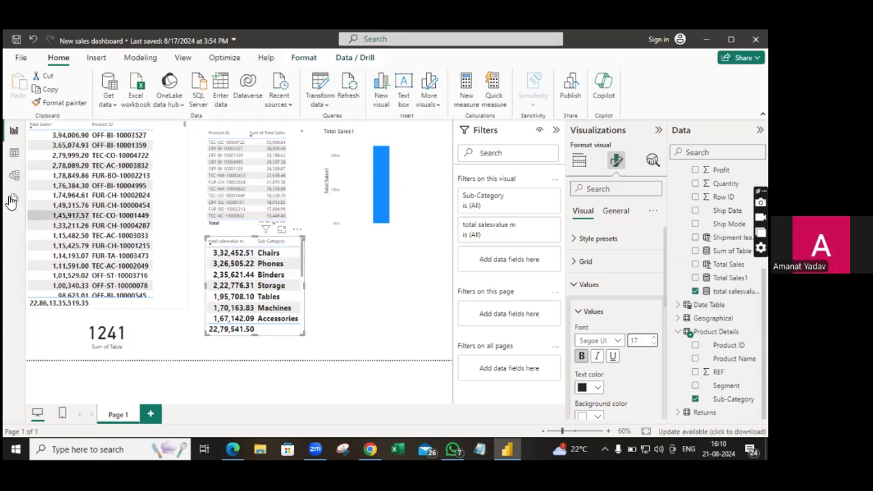
click(14, 154)
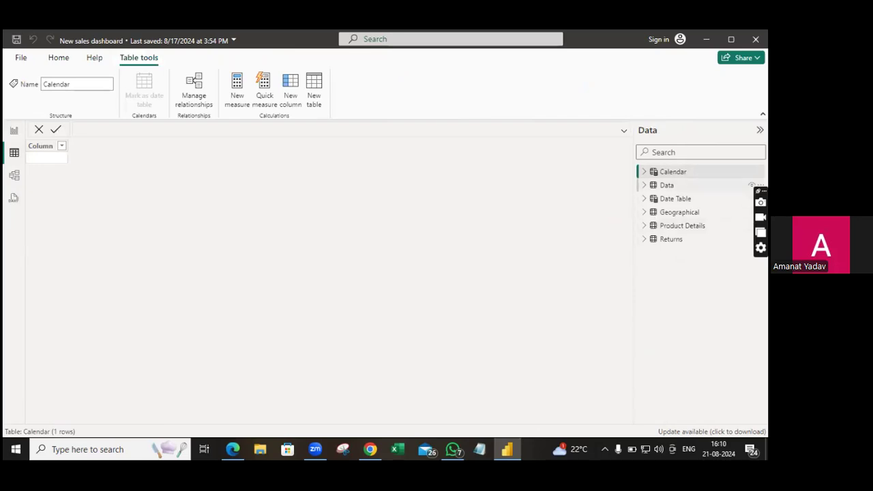
click(666, 185)
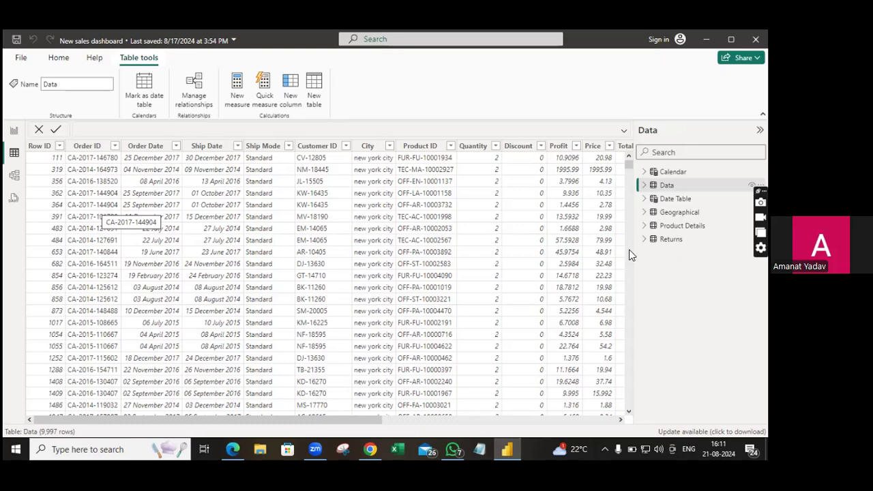
click(644, 185)
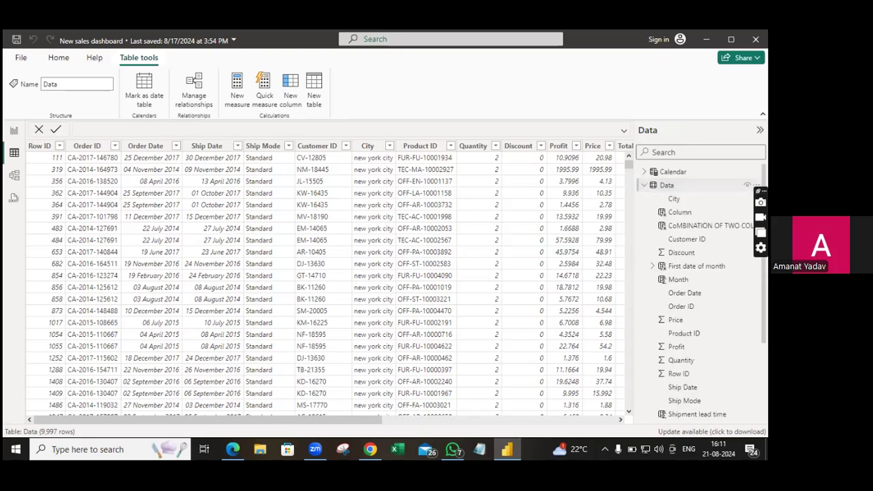
drag(674, 198, 682, 354)
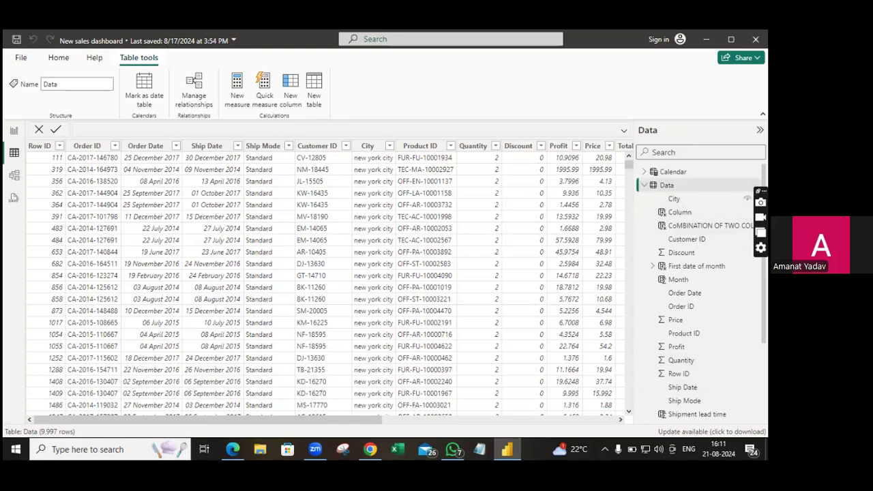
scroll(703, 293, down, 3)
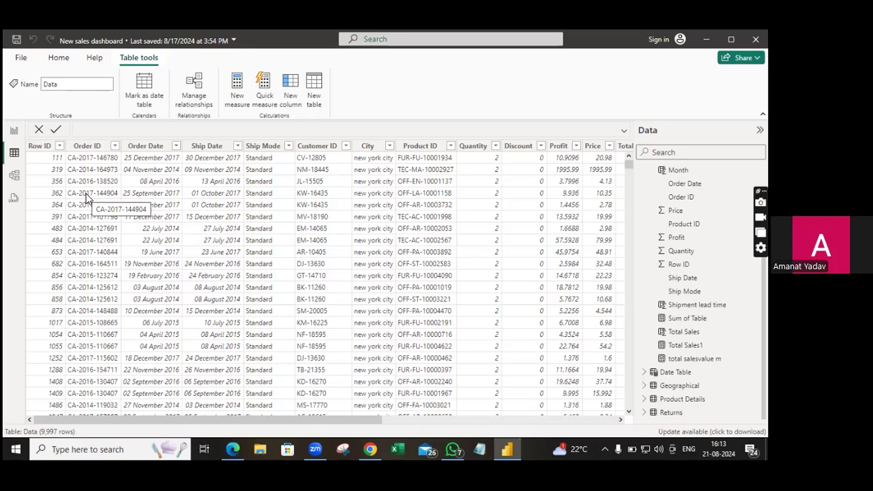
Return to the report page and examine the DAX formula of the Sum of Table measure
click(14, 131)
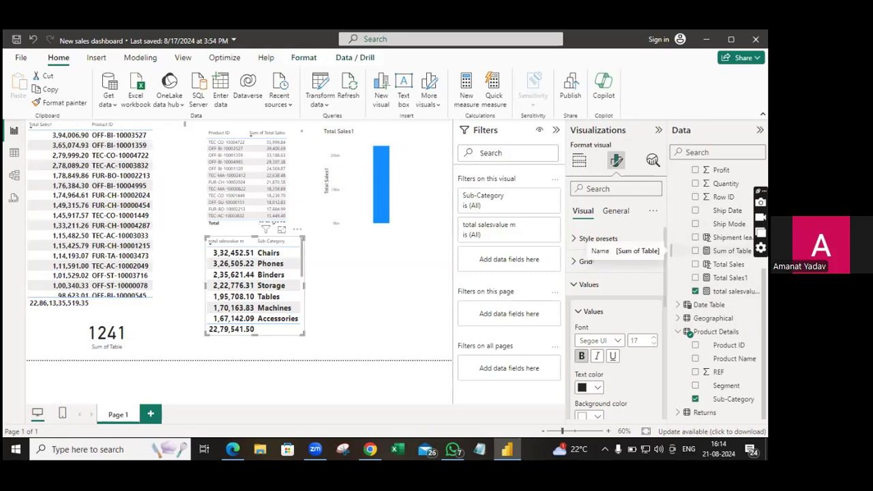
click(731, 250)
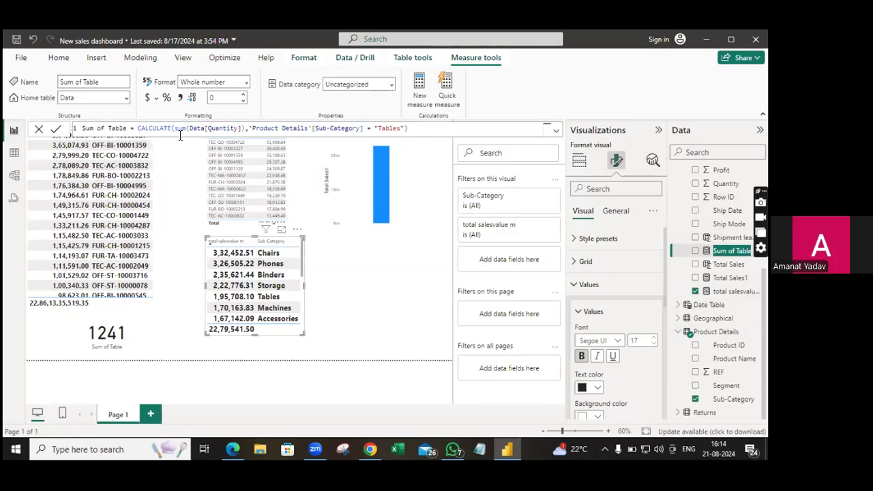
click(410, 127)
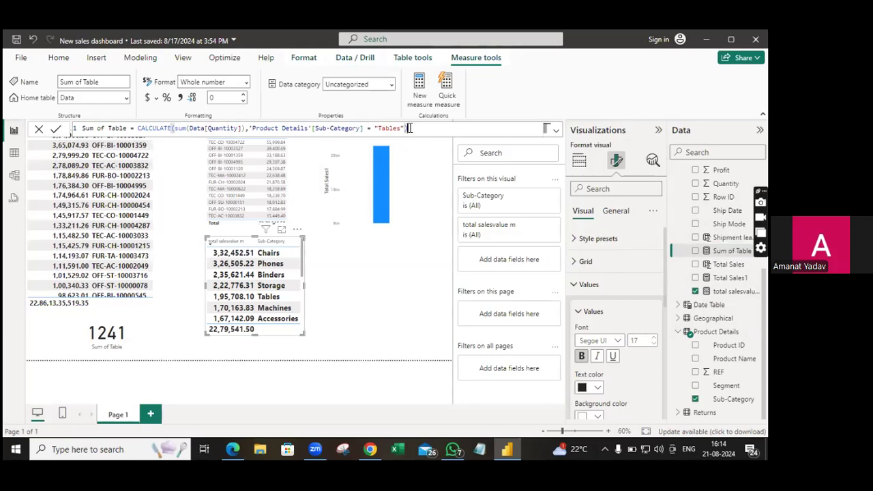
scroll(410, 128, up, 2)
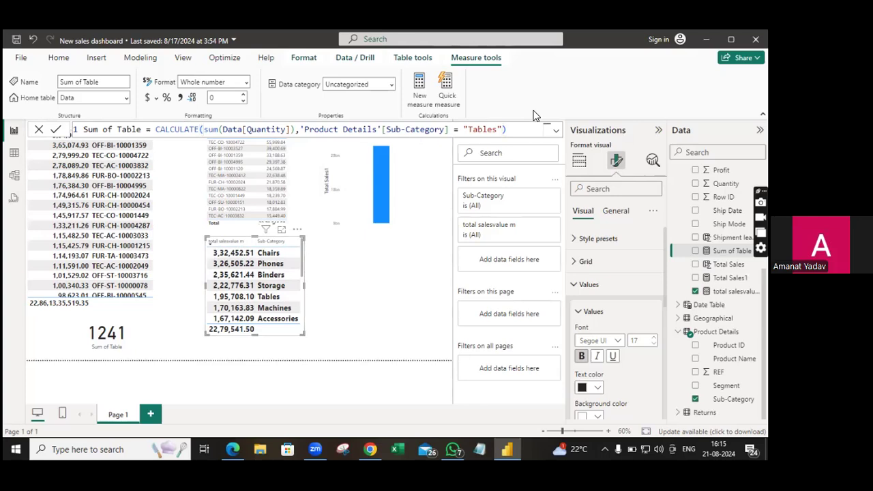
click(512, 133)
Add a new table visual in the empty area beside the sub-category table and fill it with the Sum of Table measure
click(578, 162)
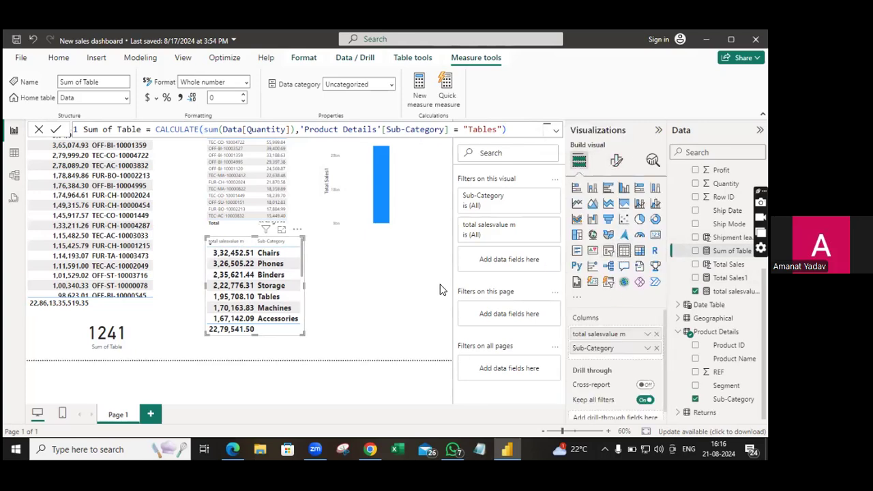
click(410, 277)
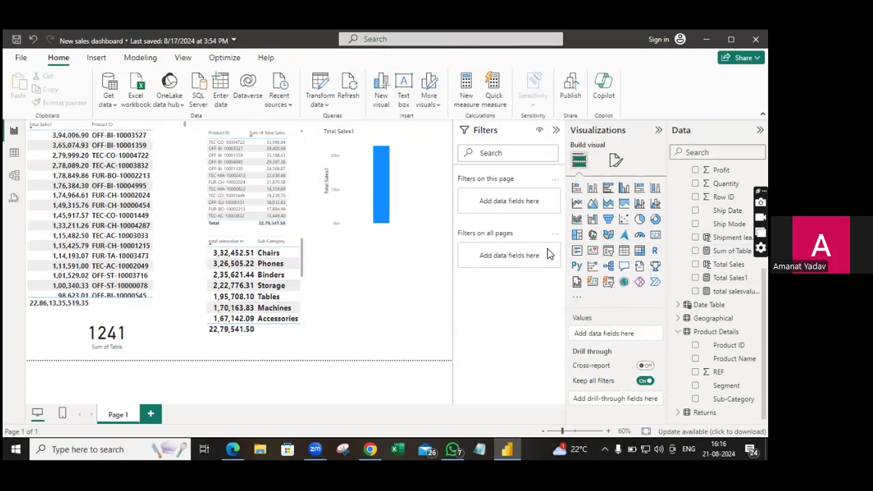
click(625, 252)
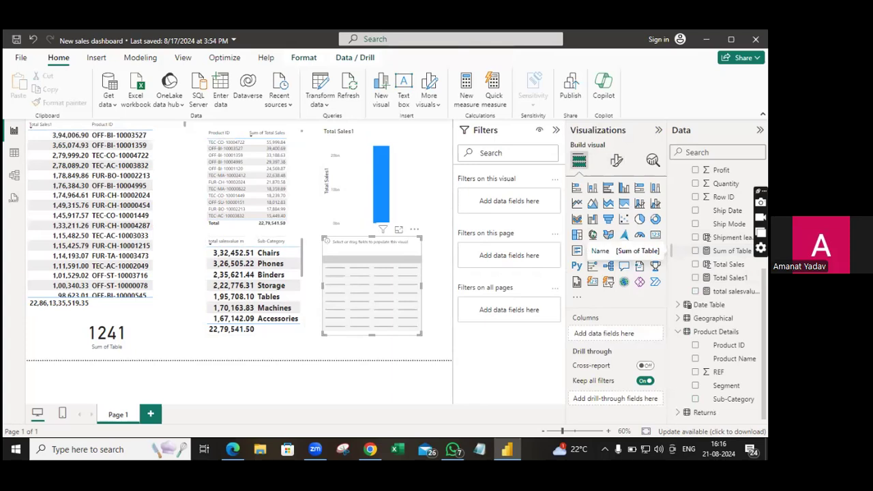
drag(726, 251, 366, 276)
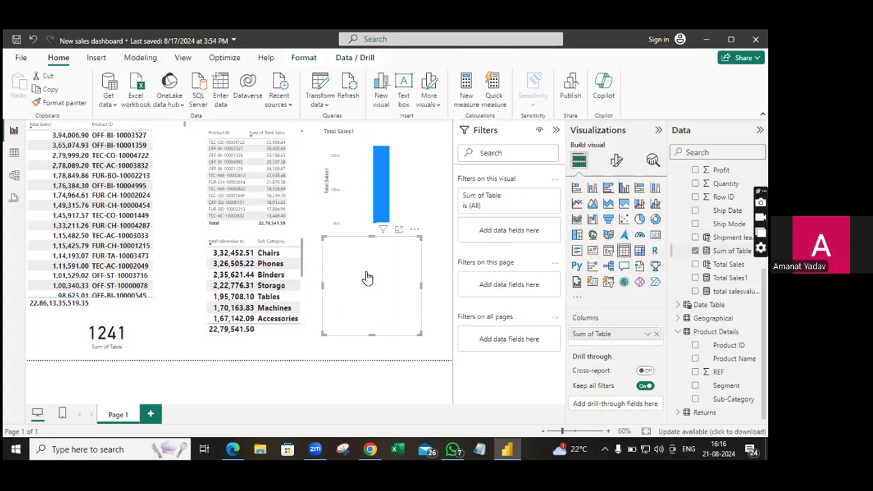
Format the Sum of Table visual's values as bold with font size 17
click(616, 160)
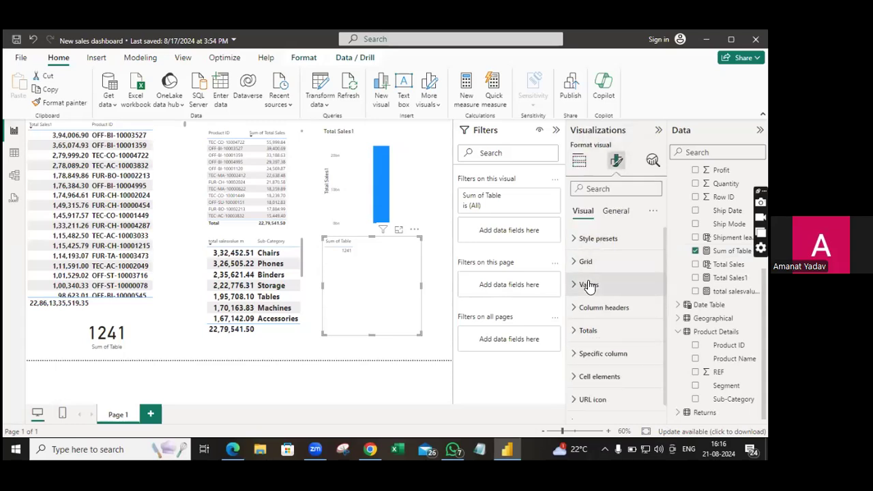
click(589, 285)
click(582, 357)
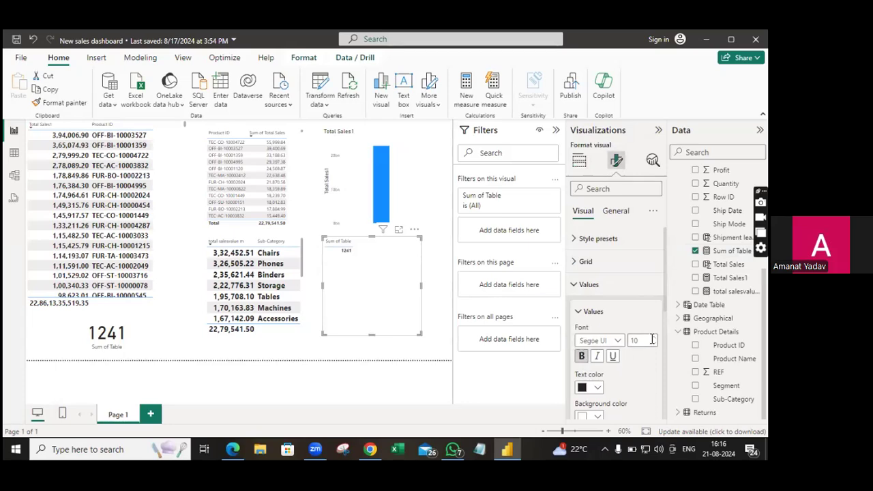
key(Up)
click(332, 254)
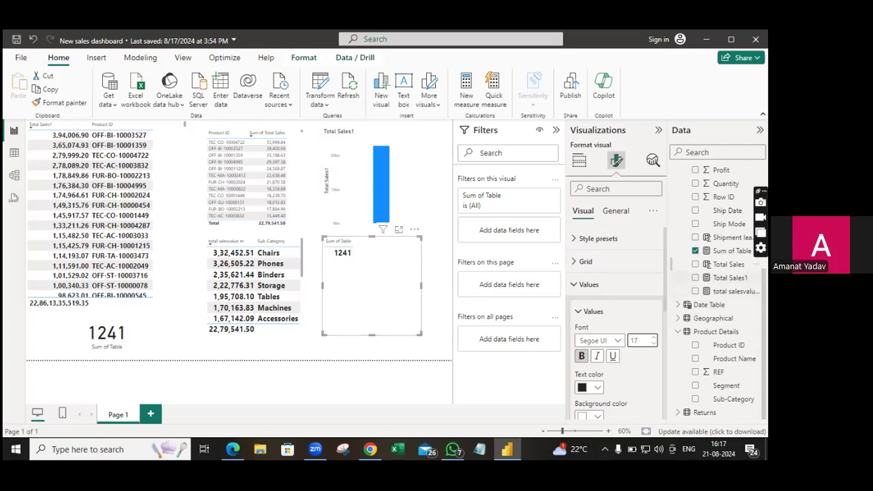
Delete the = "Tables" condition from the Sum of Table measure's CALCULATE filter, then re-enter it and commit the formula
click(727, 250)
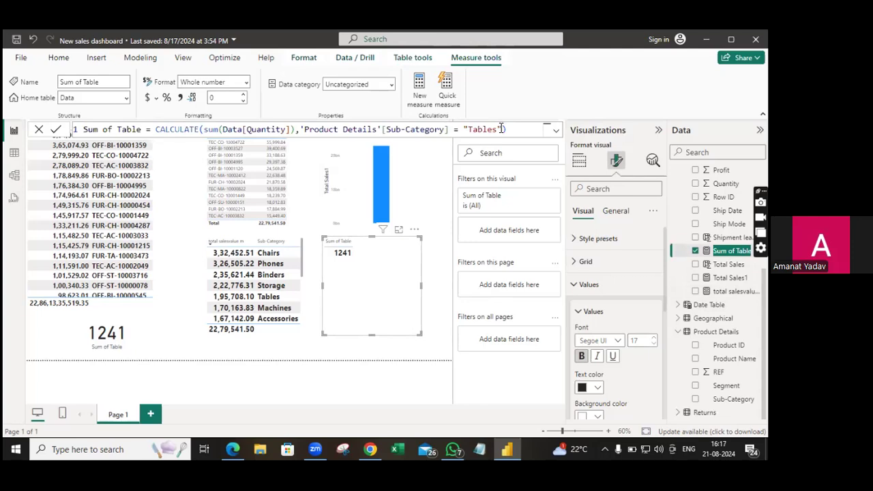
click(501, 129)
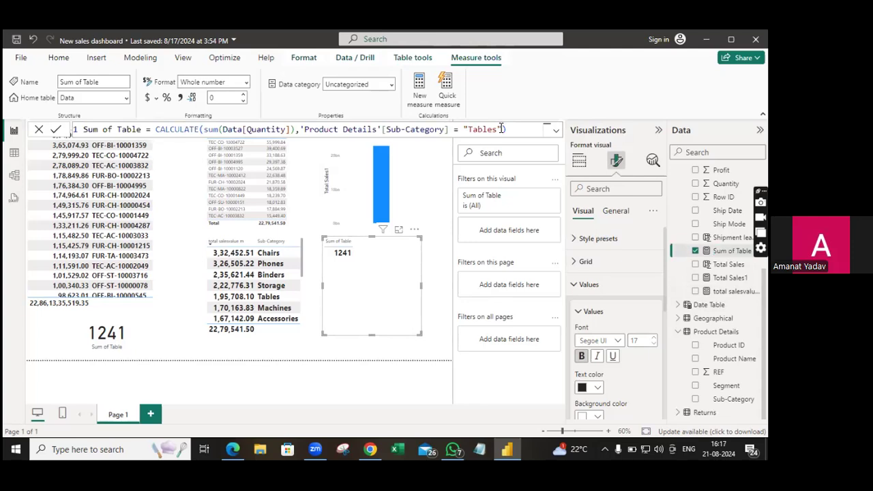
click(502, 128)
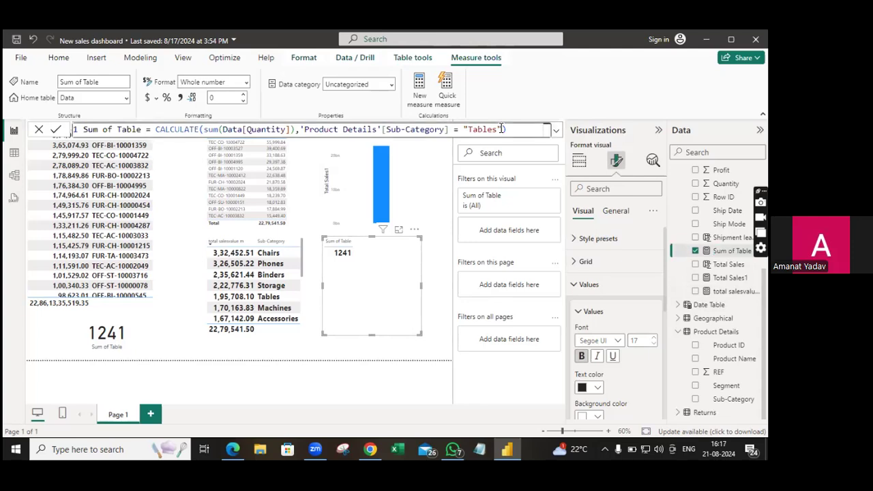
double_click(501, 128)
click(501, 128)
key(BackSpace)
key(BackSpace)
key(BackSpace)
key(BackSpace)
key(BackSpace)
key(BackSpace)
key(BackSpace)
key(BackSpace)
key(BackSpace)
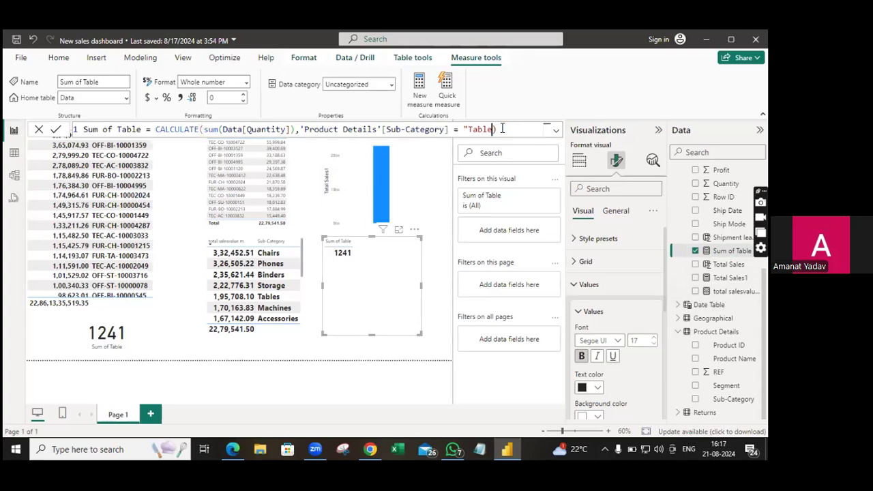
key(BackSpace)
key(BackSpace)
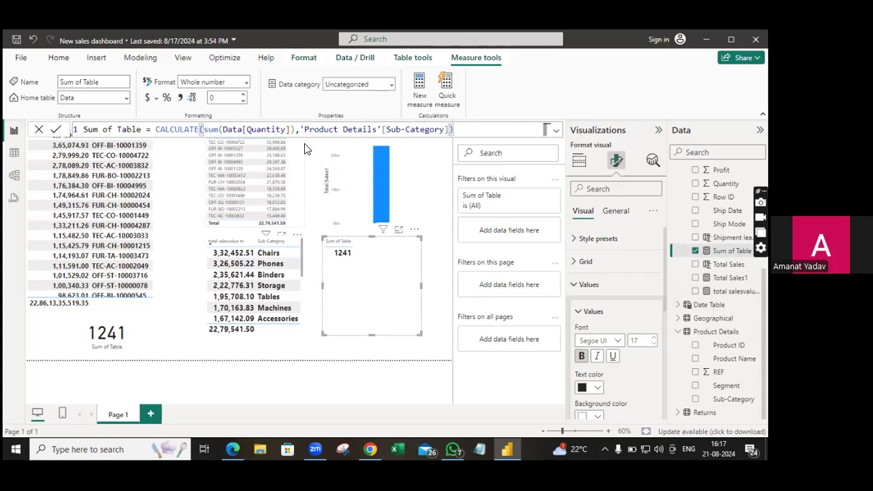
text(= "Tables")
key(Return)
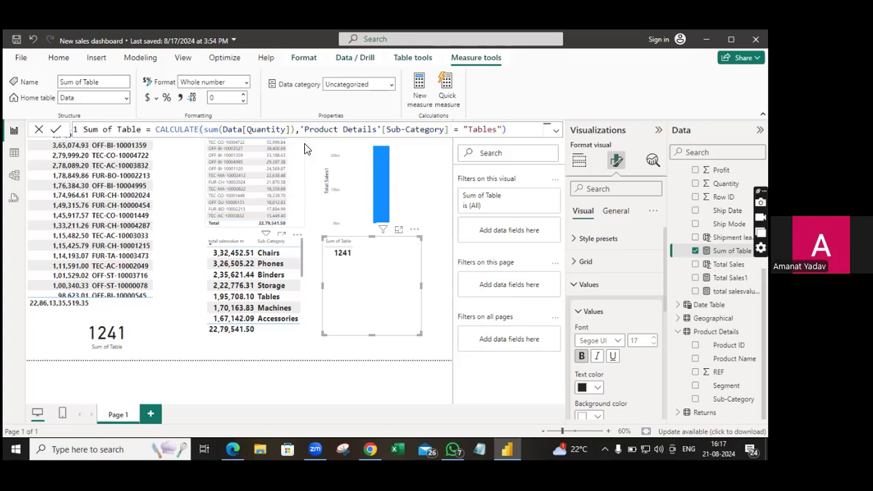
Remove the Total Sales1 column chart from the report page
click(576, 166)
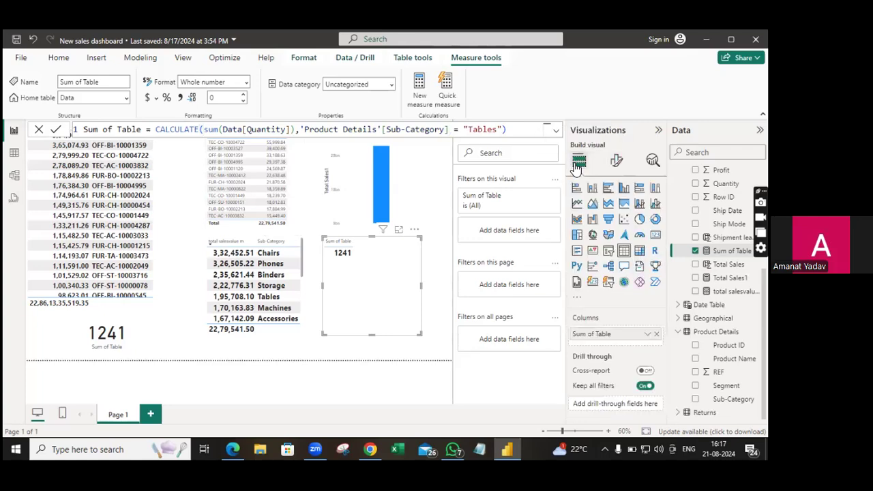
click(367, 176)
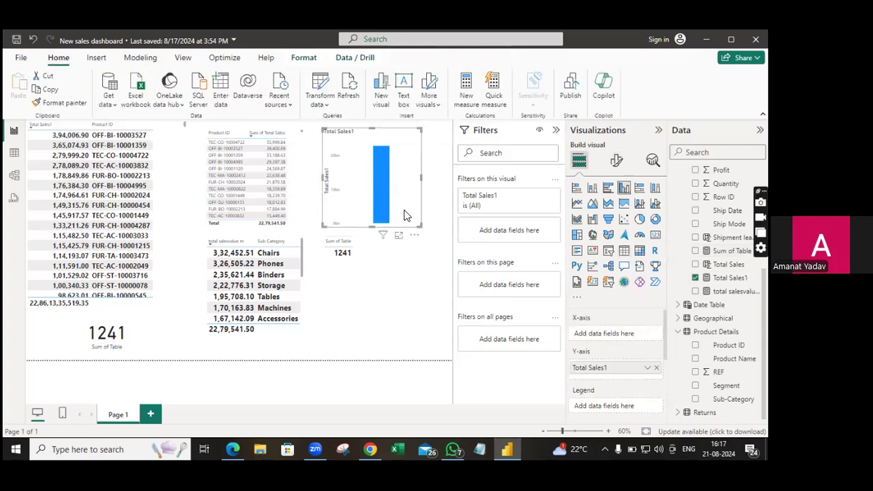
right_click(415, 235)
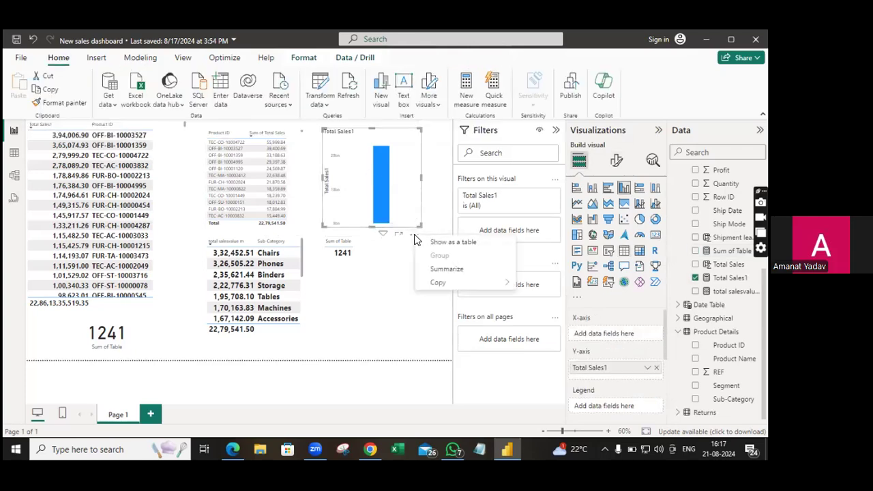
click(409, 188)
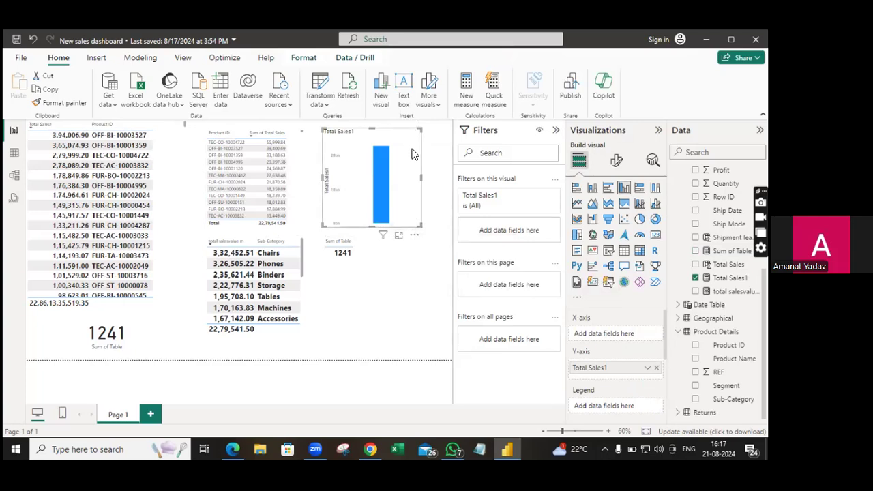
click(414, 237)
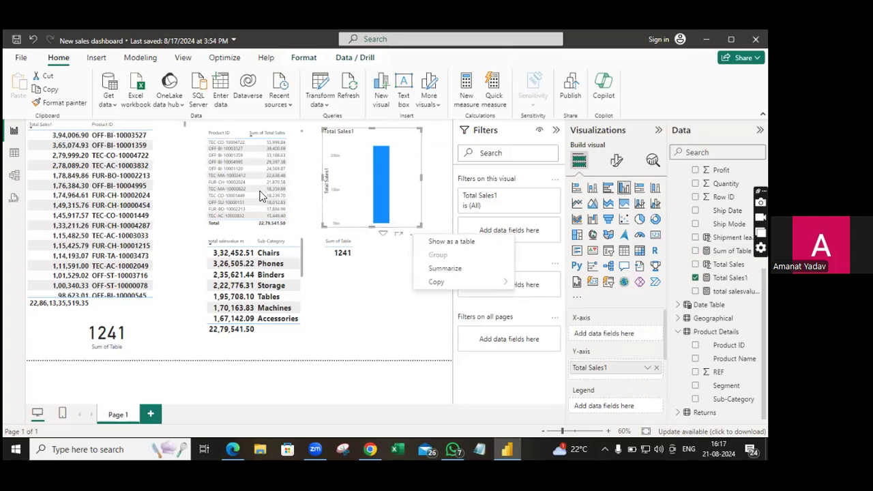
click(169, 339)
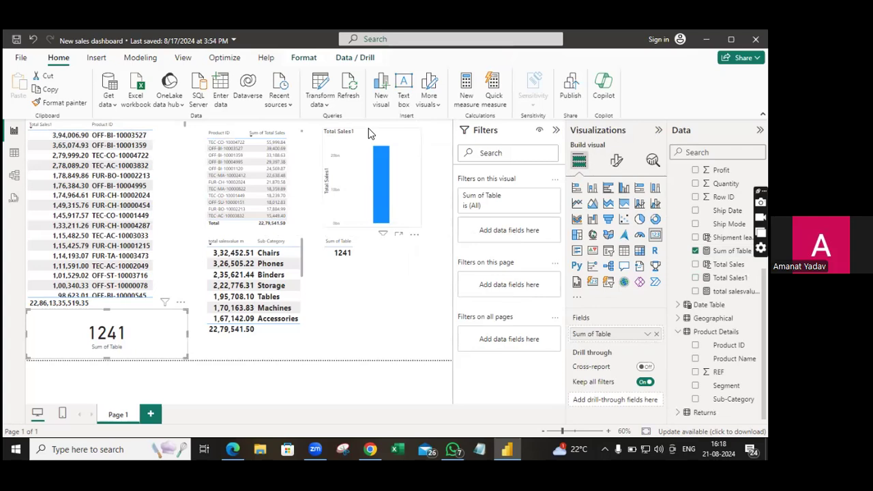
click(344, 145)
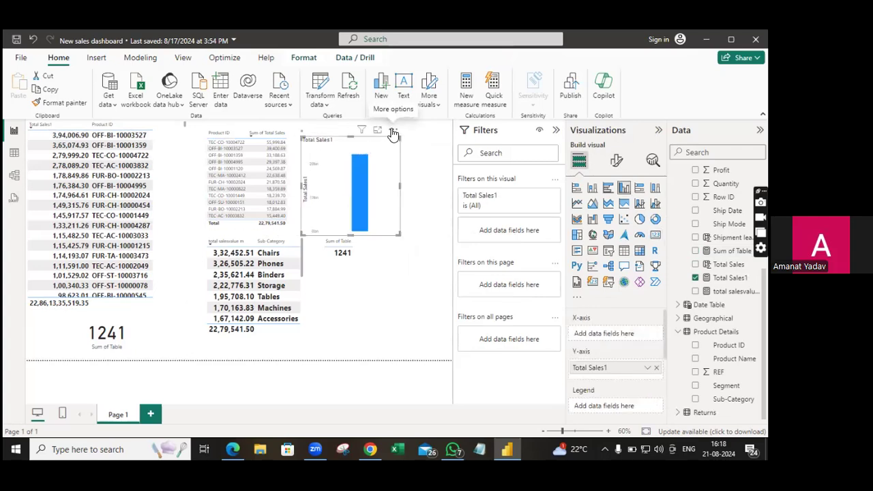
click(393, 130)
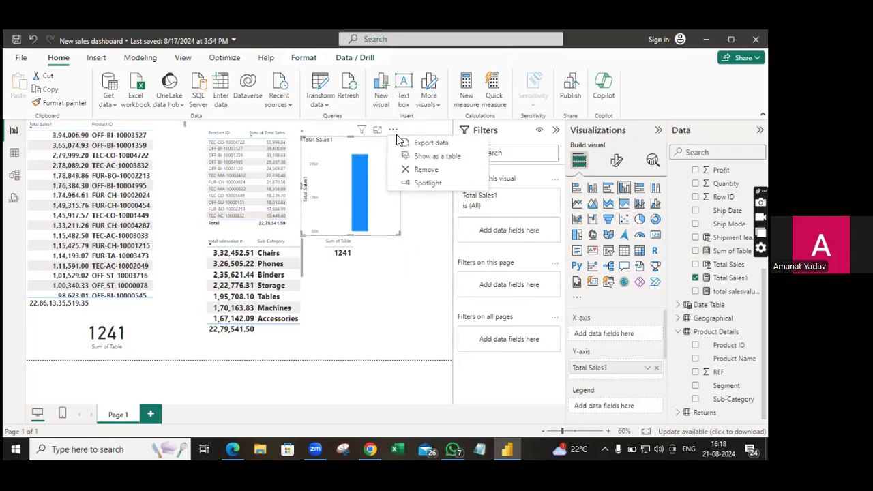
click(426, 172)
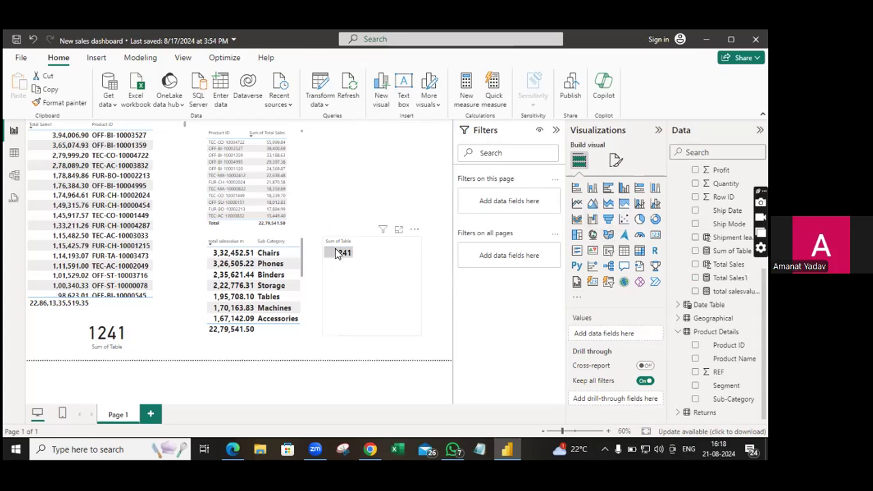
Remove the Sum of Table table visual beside the sub-category table
click(415, 228)
click(414, 230)
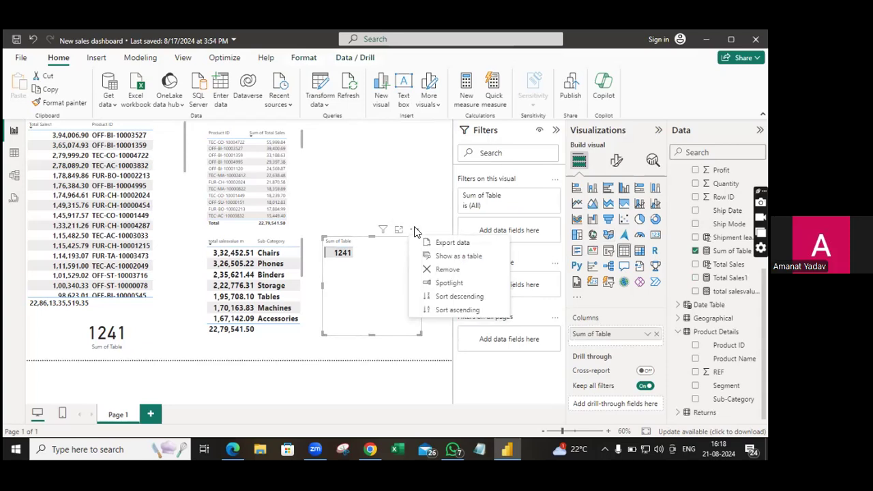
click(433, 271)
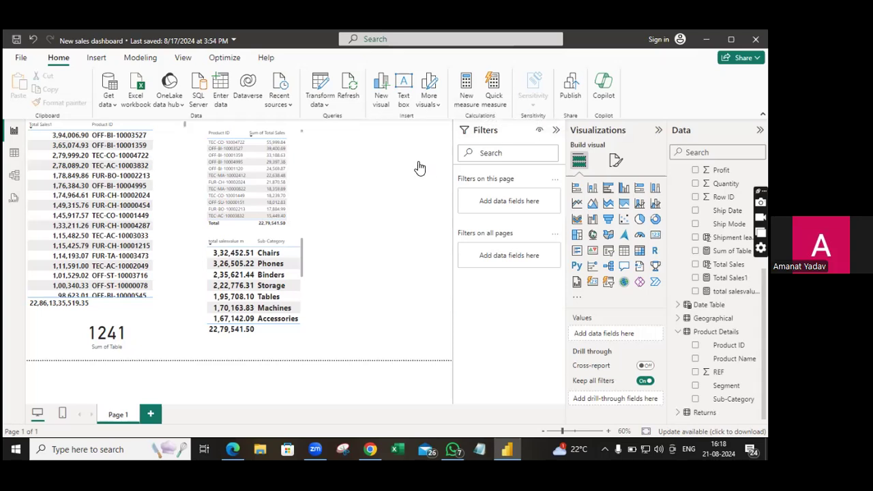
Add a slicer in the empty area beside the Product ID table and fill it with the Product Name field
click(609, 250)
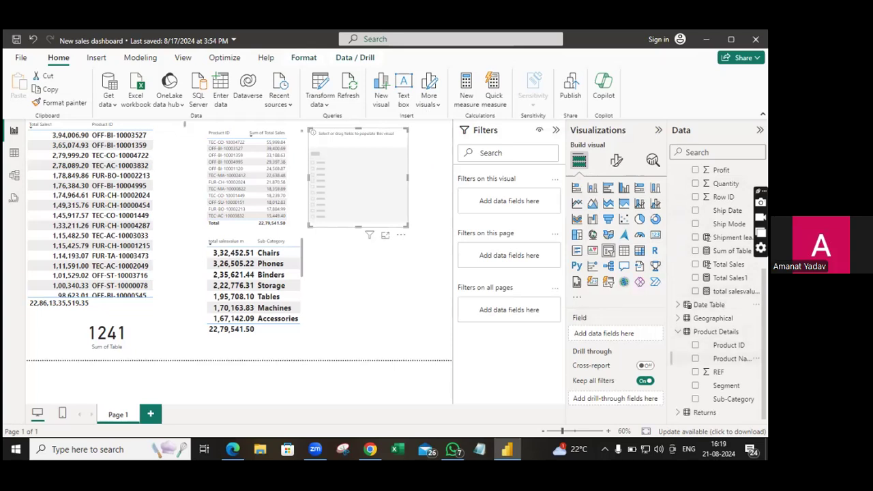
drag(729, 358, 360, 174)
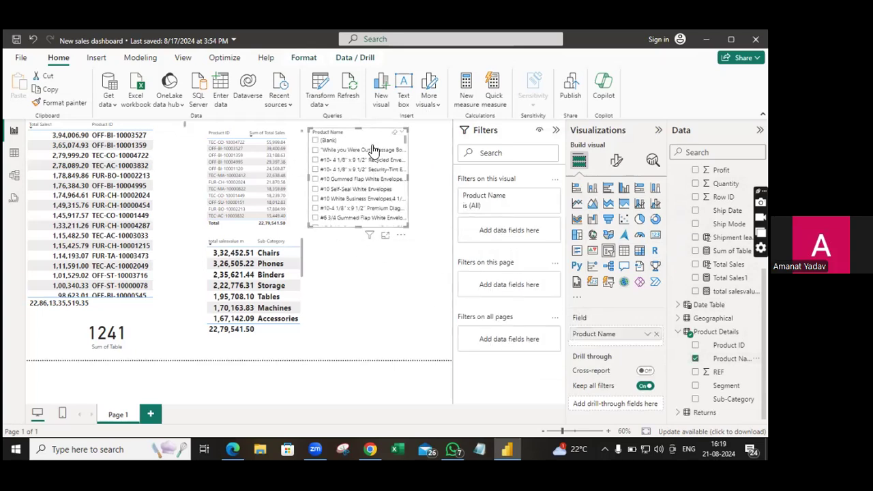
Format the Product Name slicer's values as bold with font size 15, and widen the slicer toward the page edge
click(617, 162)
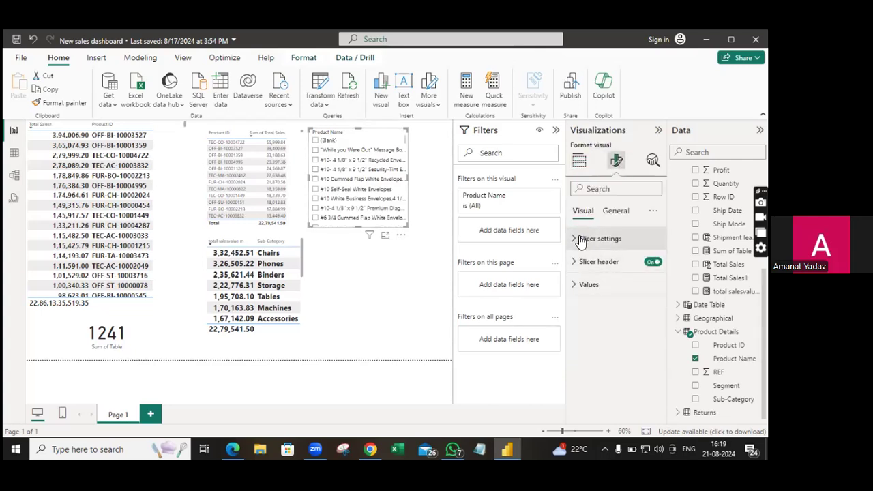
click(575, 284)
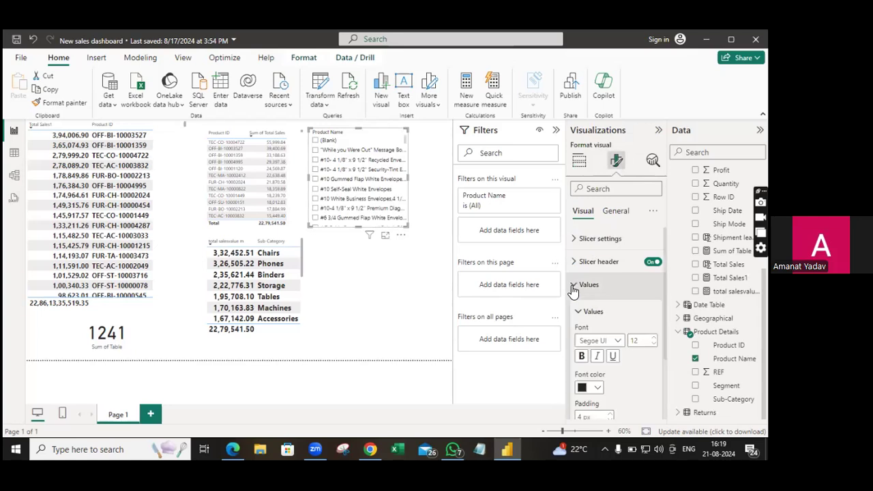
click(582, 357)
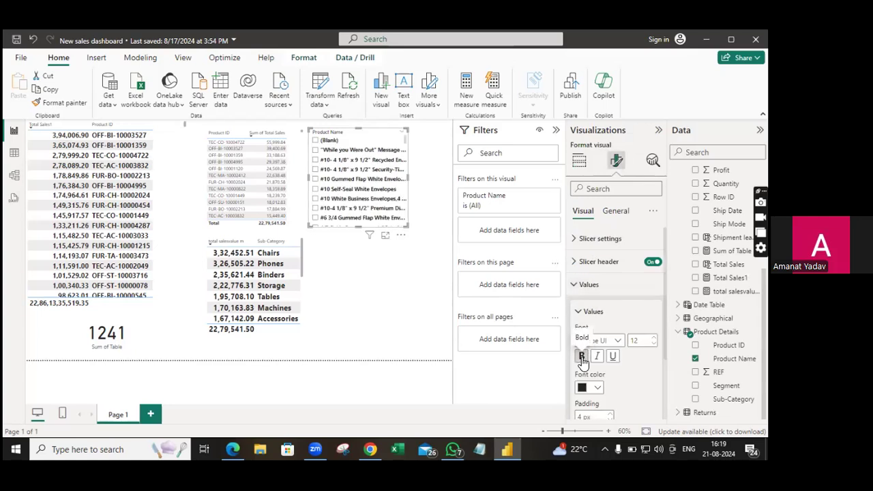
triple_click(653, 338)
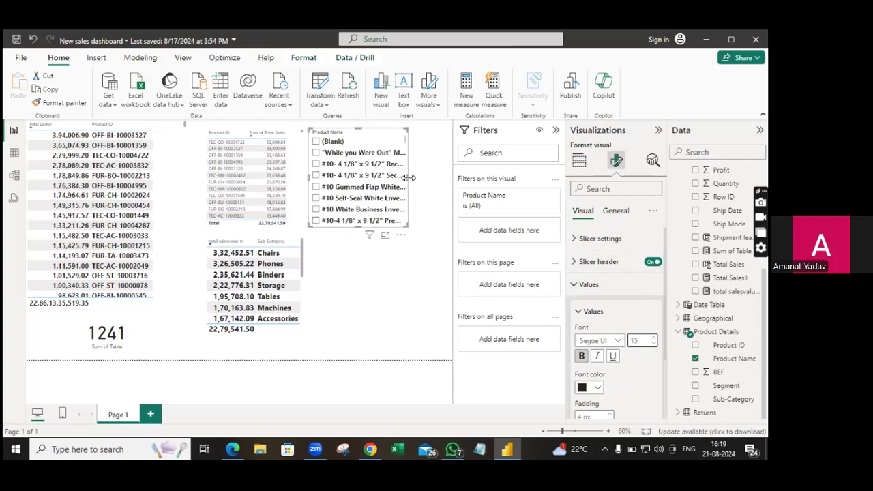
drag(407, 177, 440, 176)
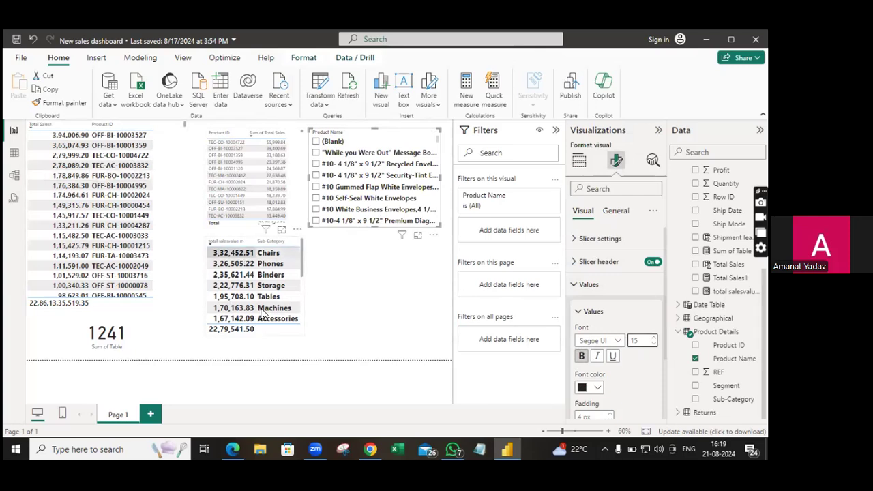
Filter the report in the Product Name slicer by (Blank), then by the "While you Were Out" Message Book product
click(316, 142)
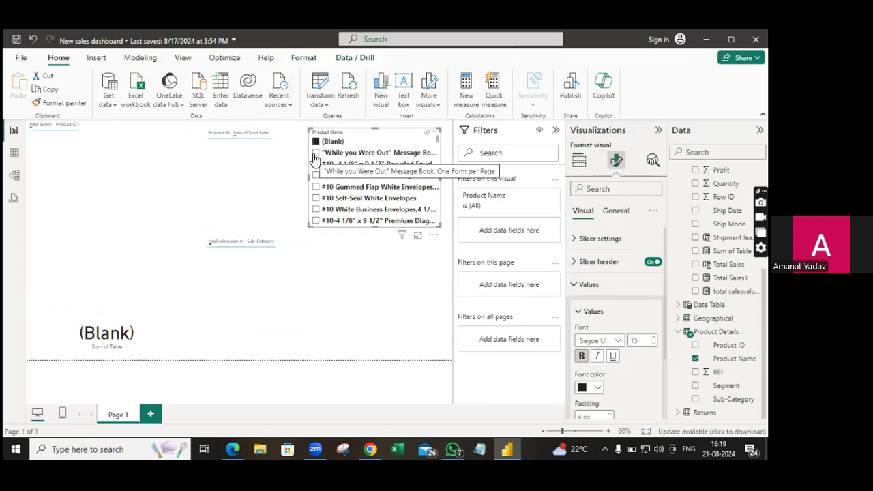
click(316, 154)
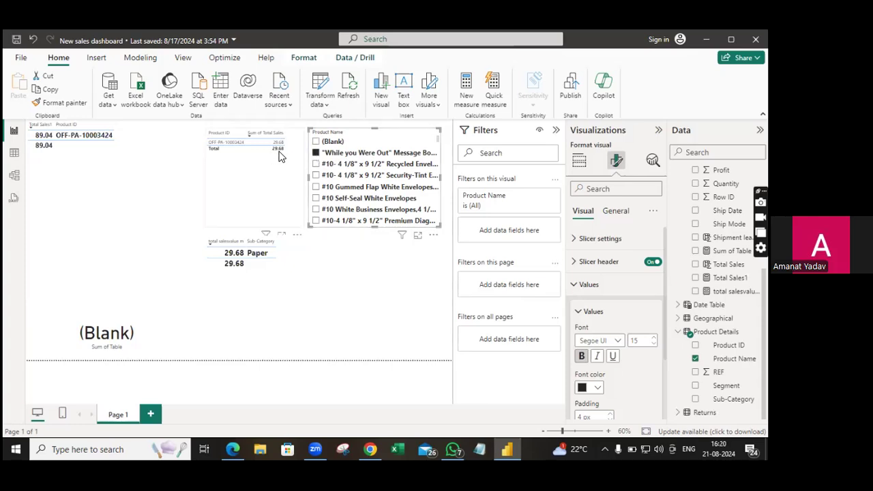
Reposition the Total Sales1 by Product ID table slightly inward from the page edge, above the Sum of Table card
click(50, 157)
drag(49, 159, 170, 184)
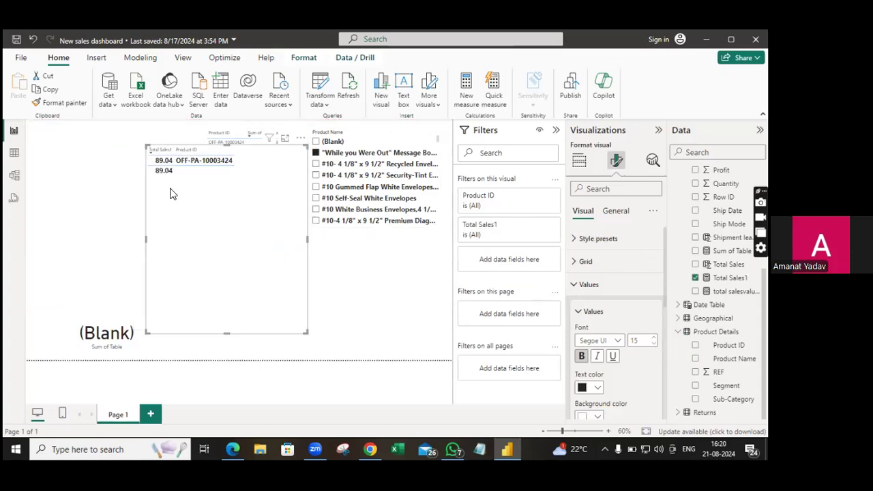
drag(198, 222, 85, 206)
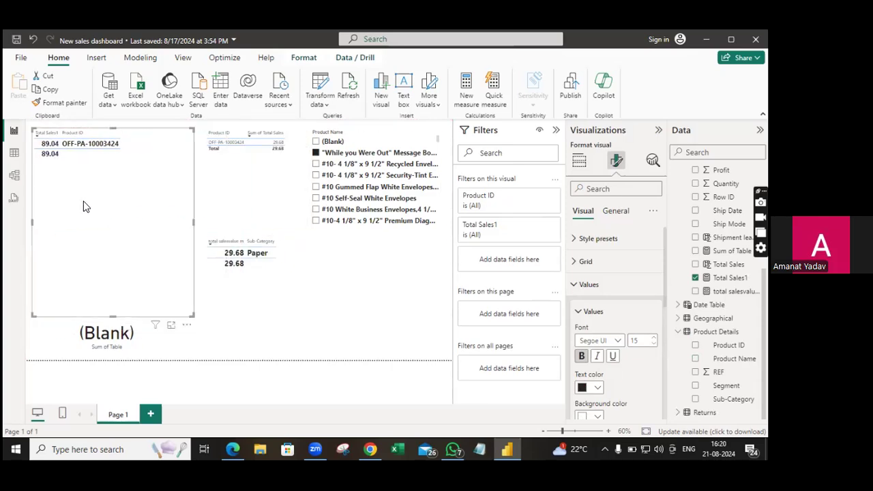
Filter the report in turn by the #10 envelope products: Recycled, Security-Tint, Gummed Flap, Self-Seal, White Business, and Gummed Flap again
click(315, 165)
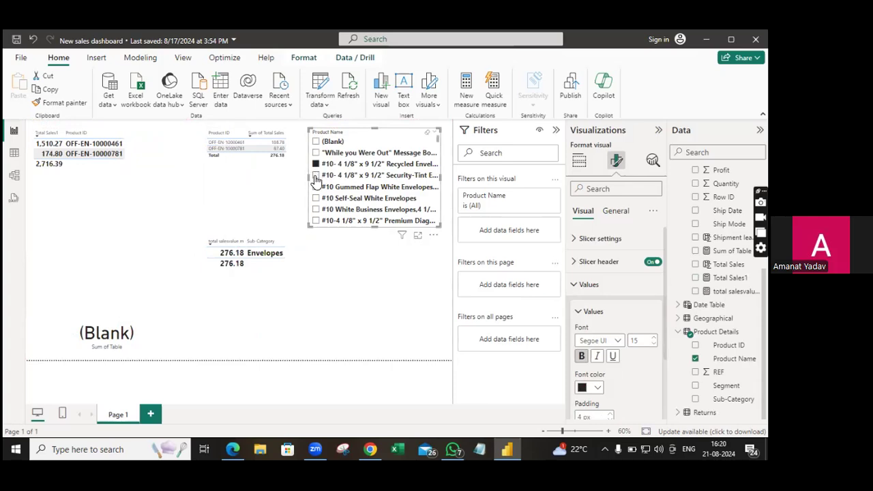
click(316, 176)
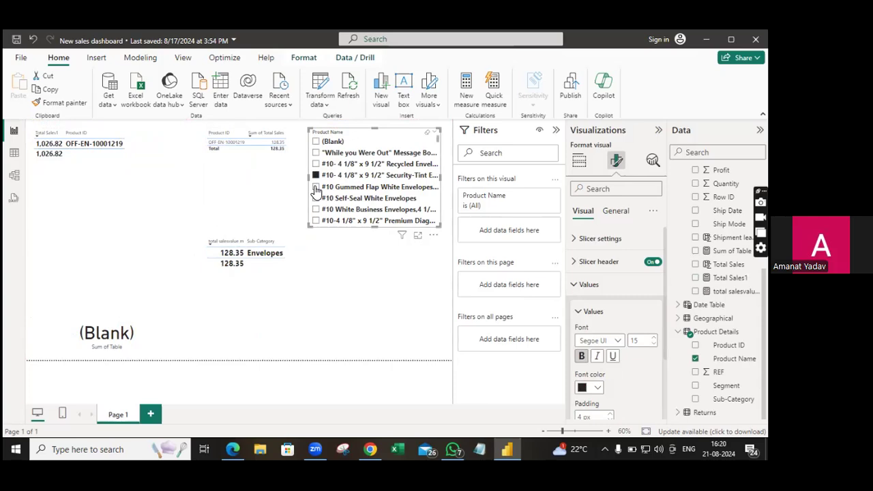
click(316, 187)
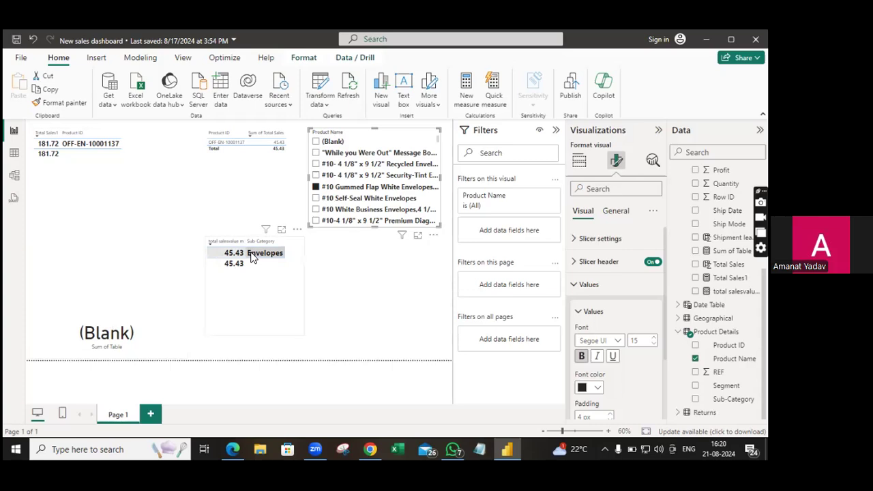
click(317, 198)
click(316, 210)
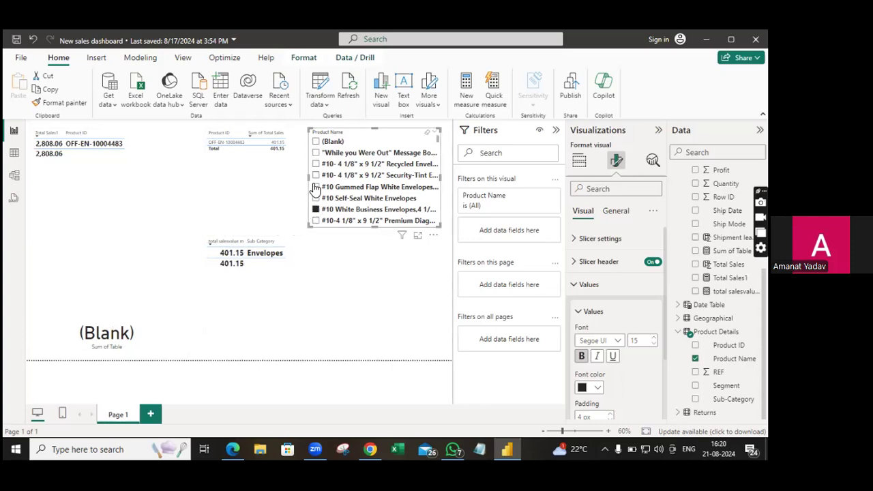
click(316, 188)
Nudge the Product Name slicer slightly down the page
key(Down)
key(Down)
key(Down)
key(Down)
key(Down)
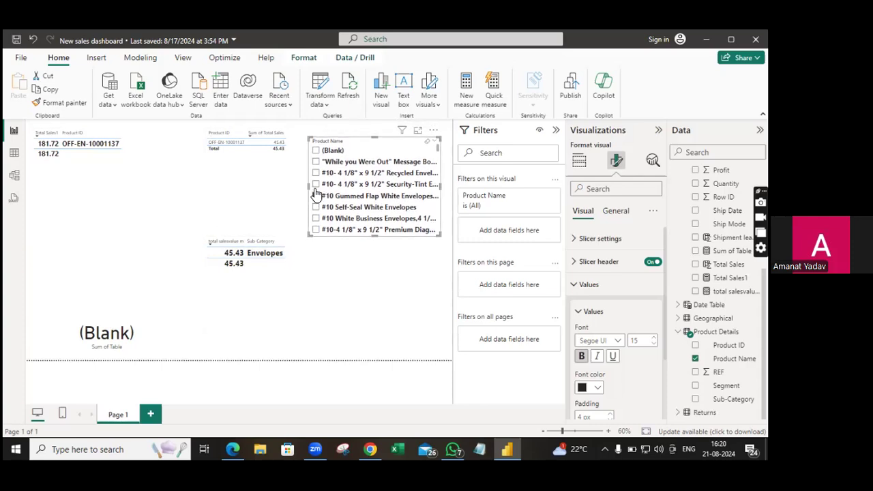
Filter the report by the #10-4 1/8" x 9 1/2" Premium product and look through further product names in the slicer
click(315, 229)
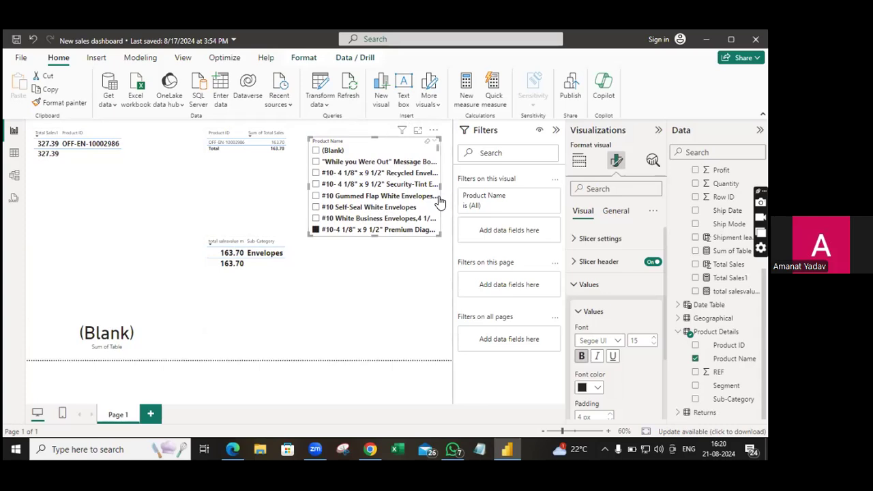
scroll(438, 180, down, 2)
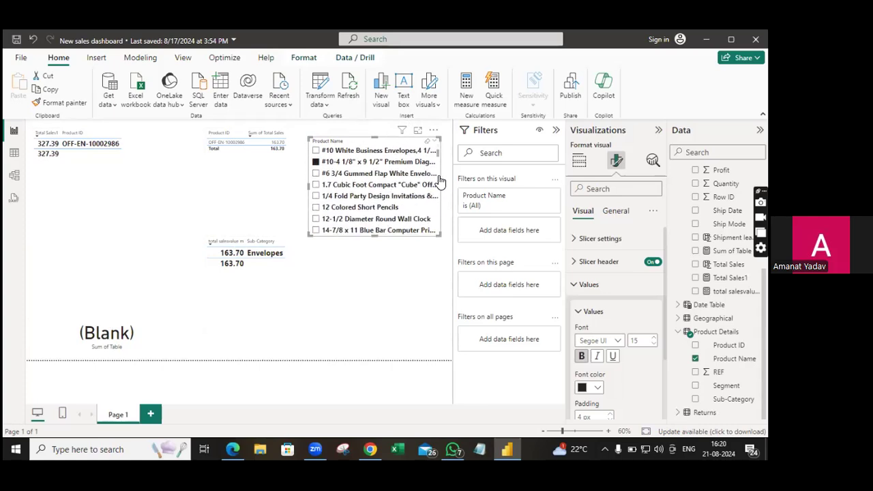
Filter the report by 12 Colored Short Pencils plus the 1.7 Cubic Foot, #10-4 1/8", #6 3/4, 12-1/2 Diameter and 14-7/8 x 11 products
click(316, 209)
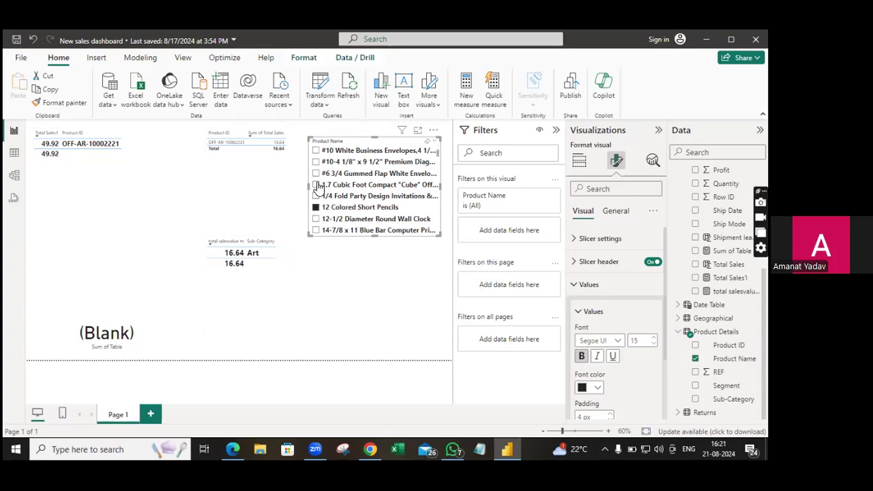
ctrl+click(315, 184)
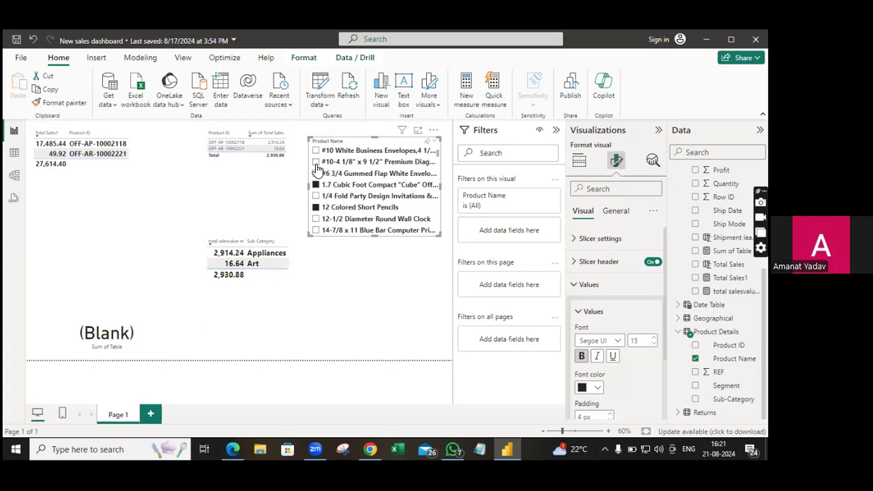
ctrl+click(316, 162)
ctrl+click(316, 173)
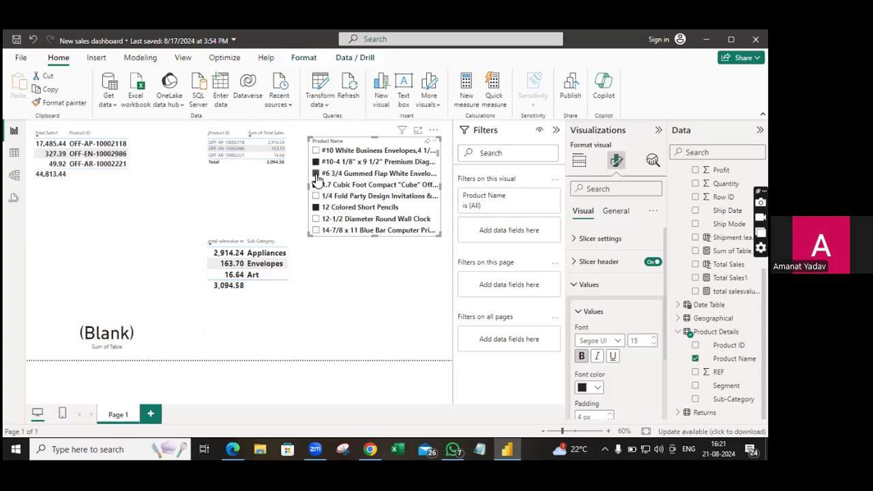
ctrl+click(315, 219)
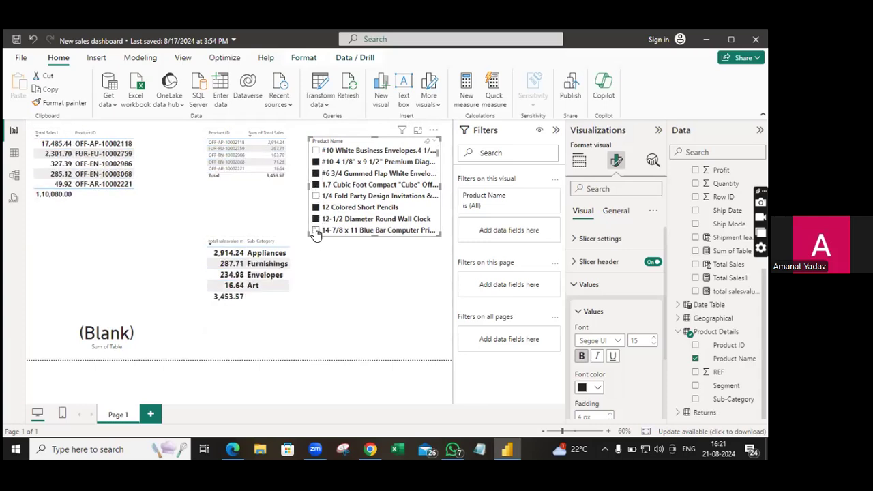
ctrl+click(316, 231)
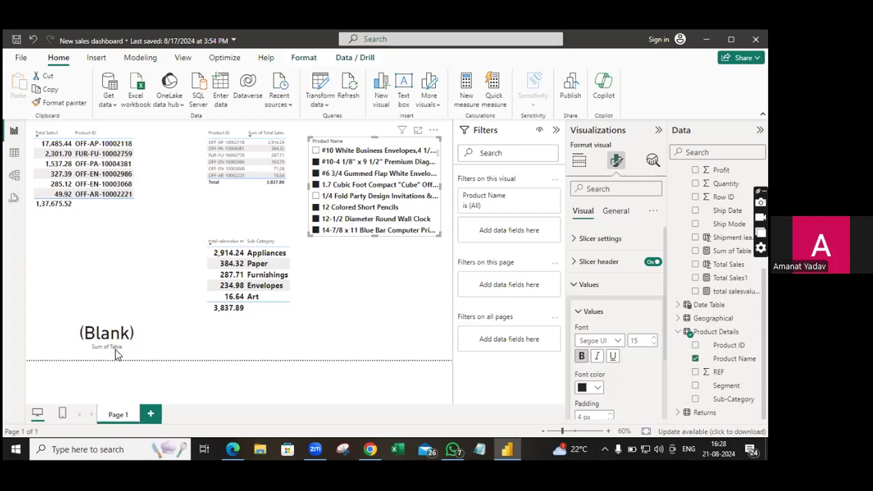
Switch to Dax Function.pdf in Edge and read the Variables in DAX pages, including the VAR and RETURN syntax example
click(232, 449)
scroll(234, 362, up, 5)
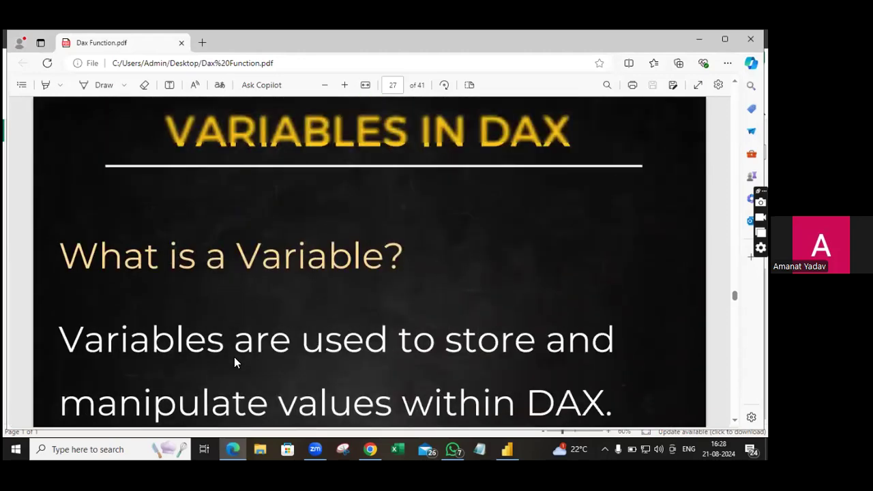
scroll(233, 362, up, 5)
scroll(234, 362, down, 2)
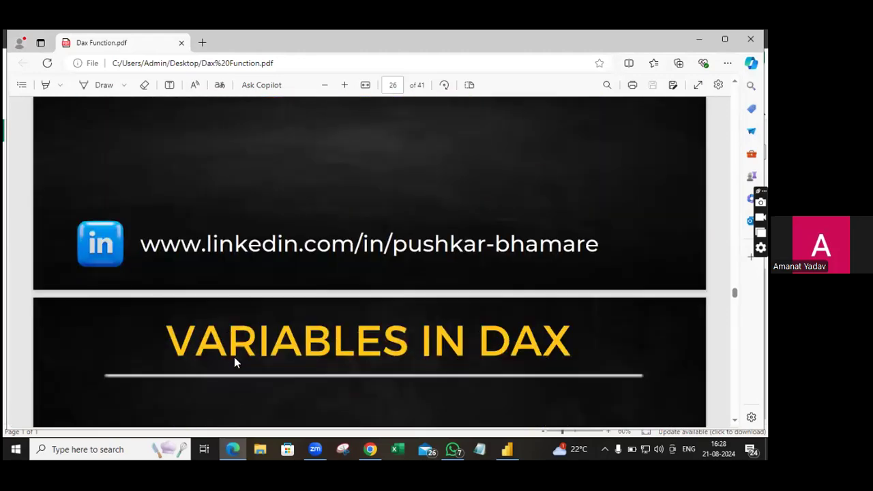
scroll(234, 362, down, 1)
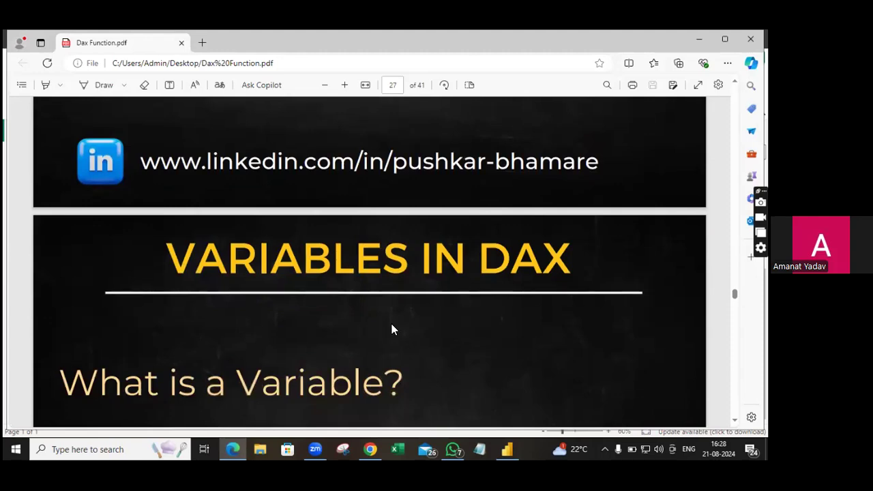
scroll(392, 330, up, 10)
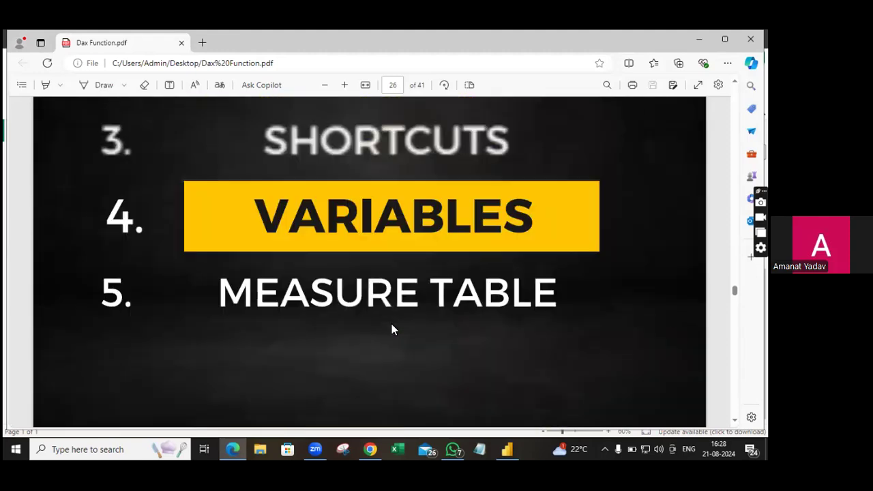
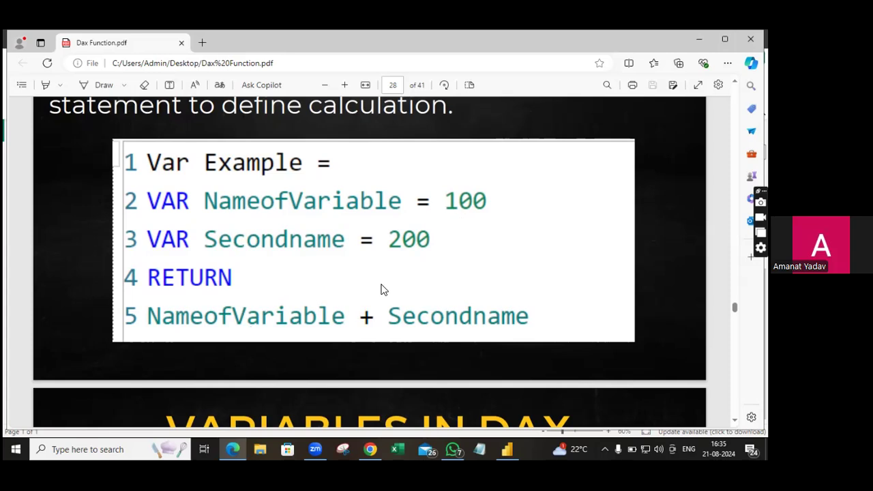
scroll(374, 283, down, 1)
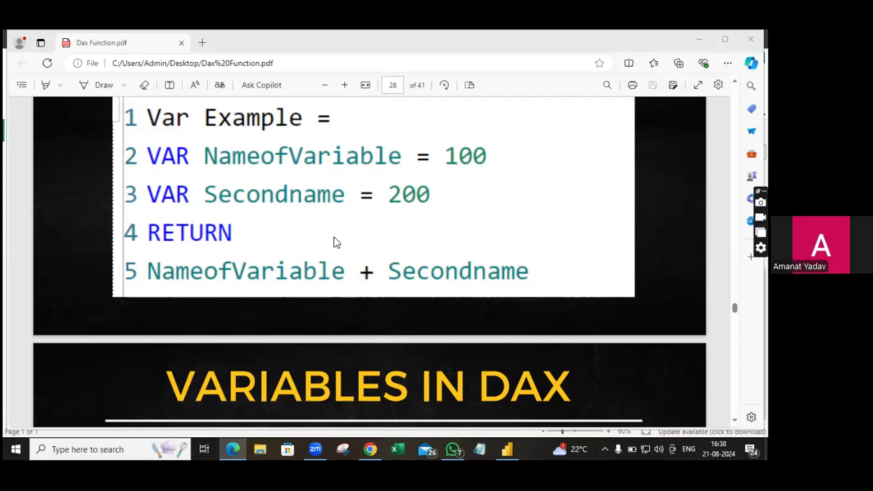
Switch to Power BI and start a new measure named Variable Example that declares var Firstvalue = 10
click(508, 449)
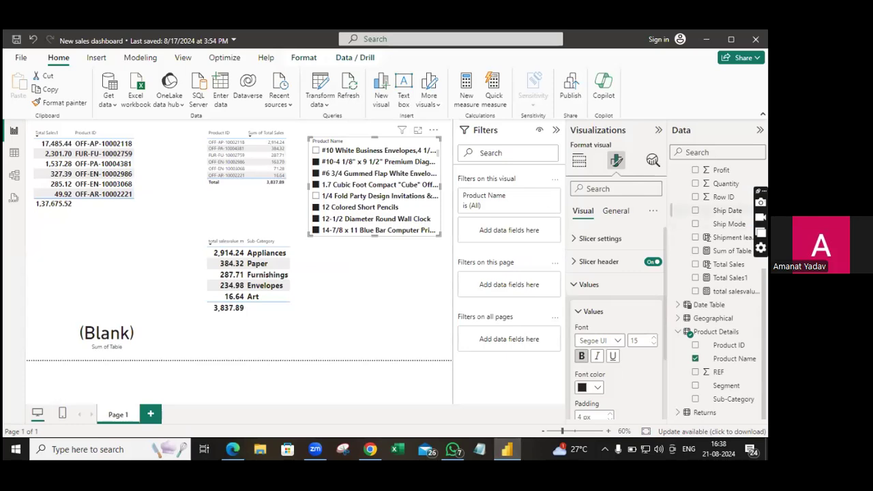
right_click(724, 196)
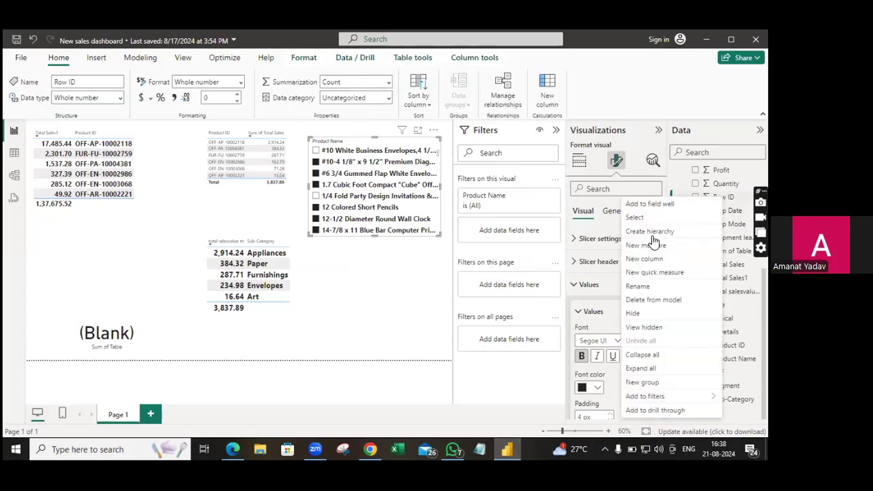
click(648, 245)
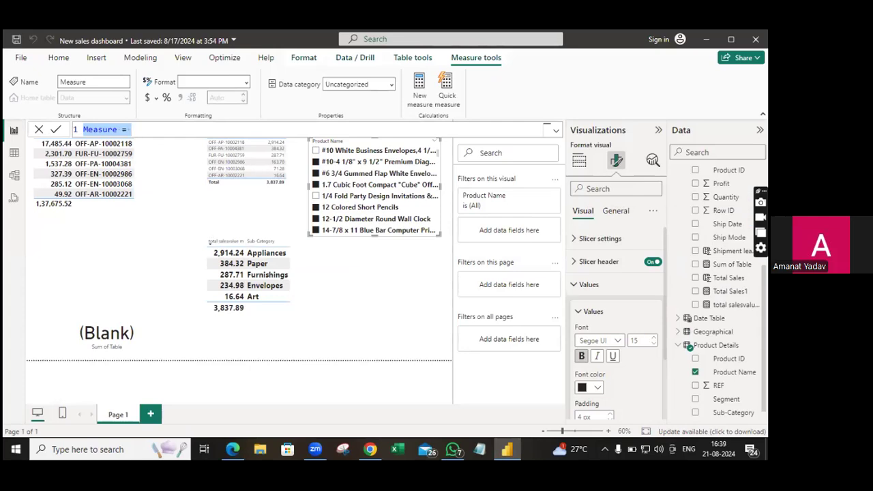
text(V)
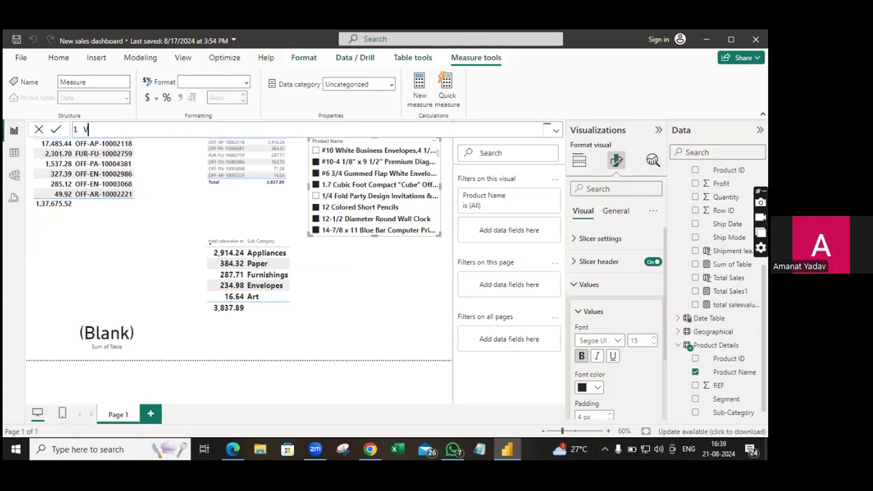
text(ariable Examp)
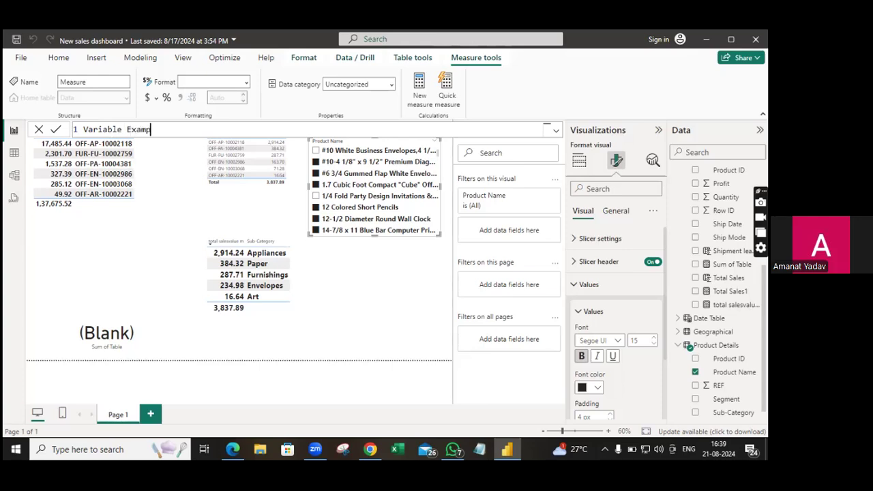
text(le = var)
text(Firstvalue = 10)
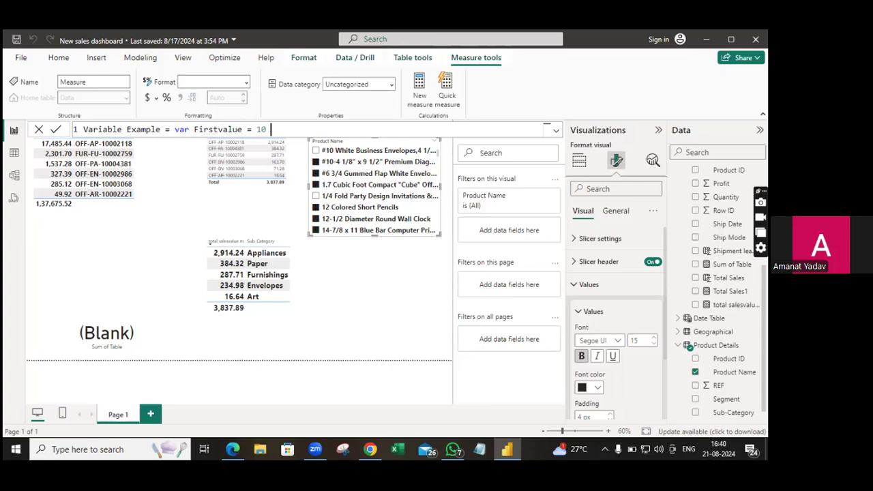
Declare var secondvalue = 20 in the measure and begin its return expression with firstvalue +
text( var secondvalue =)
text(20)
text(return)
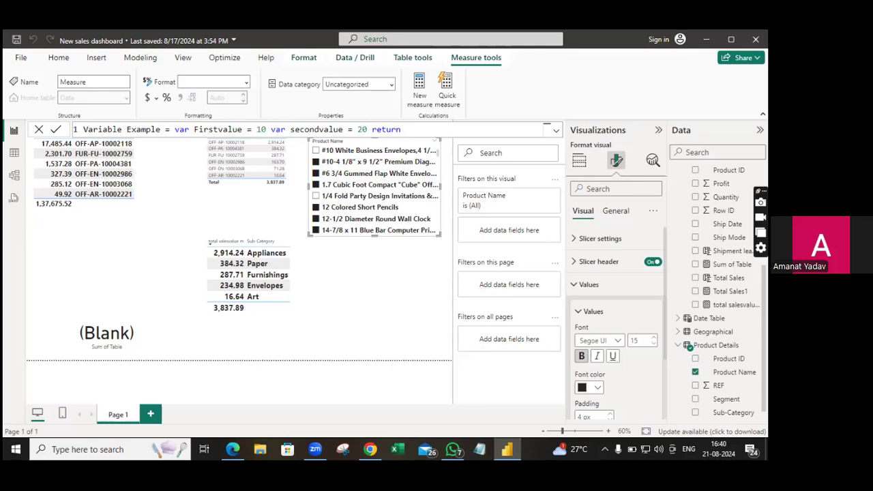
text(firstvalue =)
key(BackSpace)
key(BackSpace)
text(+)
Correct the first term of the return expression to the declared variable Firstvalue, with a capital F and no duplicated text
click(411, 130)
key(BackSpace)
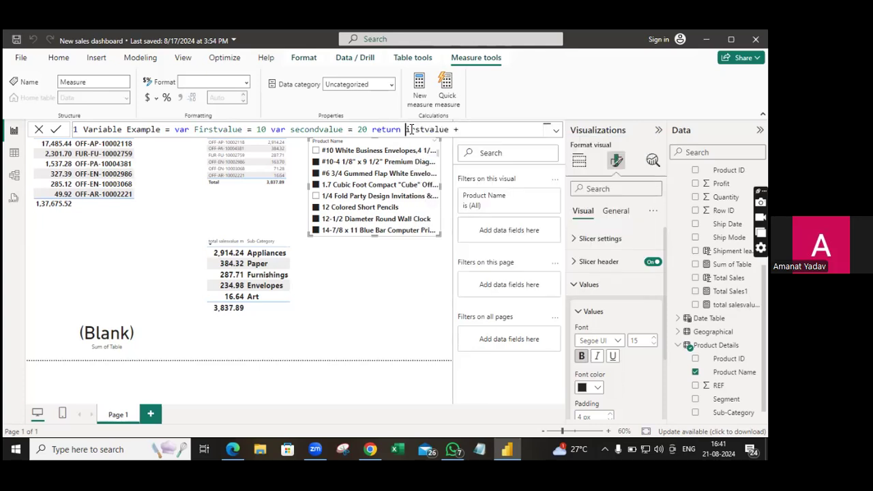
text(f)
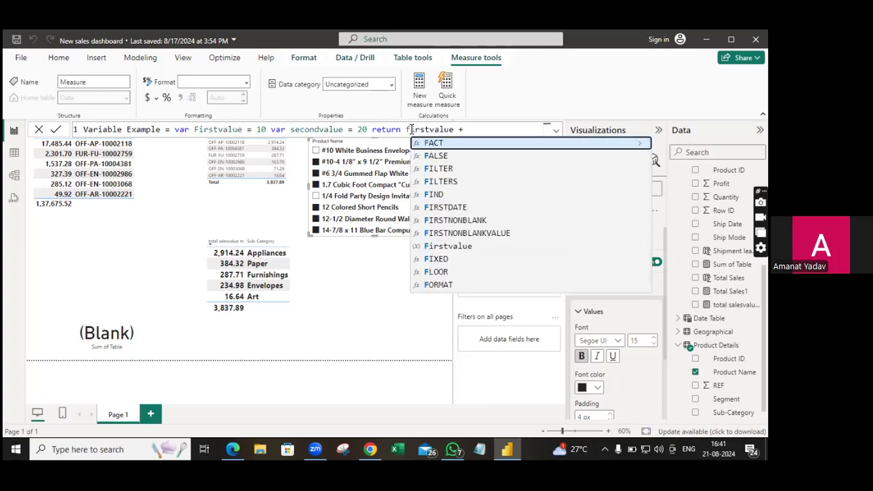
key(BackSpace)
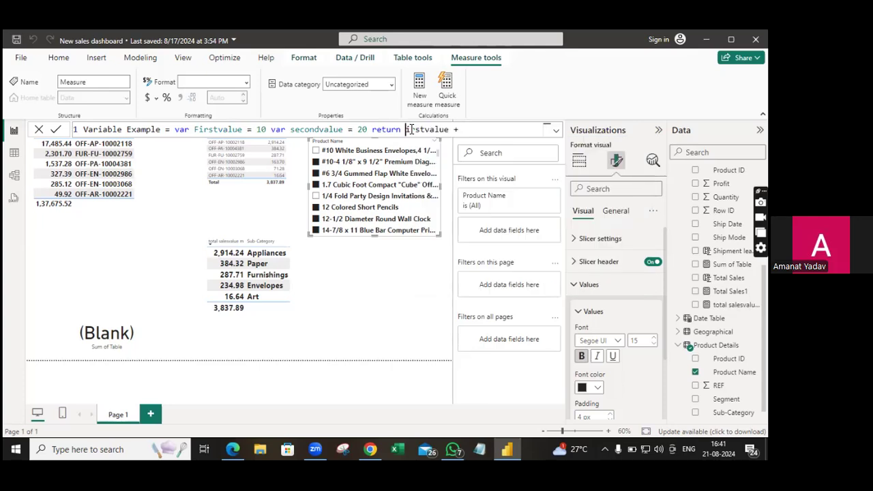
text(F)
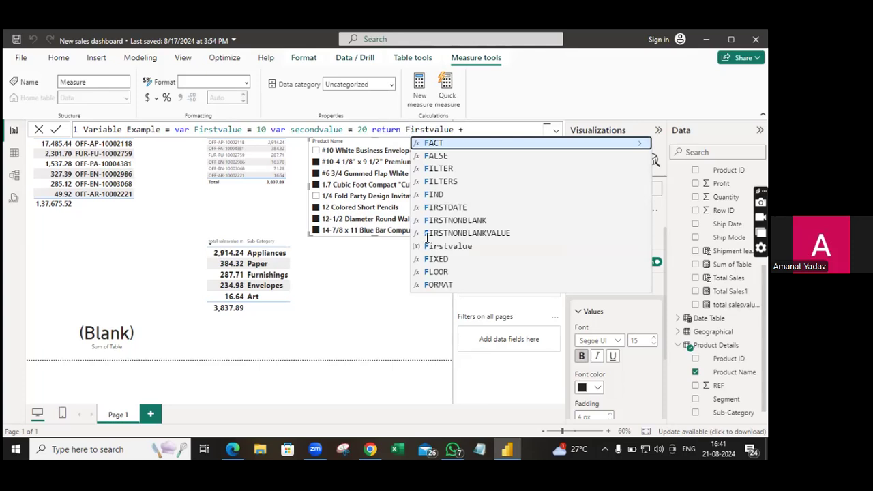
click(438, 247)
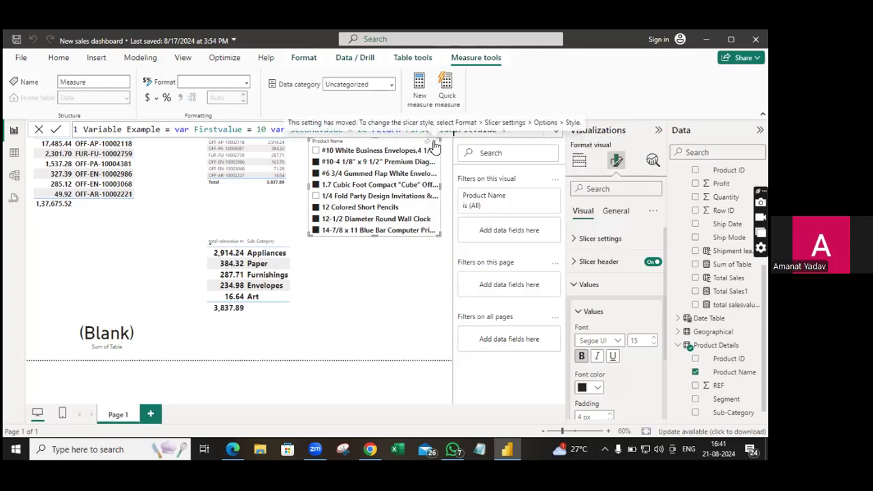
click(496, 130)
key(BackSpace)
key(BackSpace)
key(BackSpace)
key(BackSpace)
key(BackSpace)
key(BackSpace)
key(BackSpace)
key(BackSpace)
key(BackSpace)
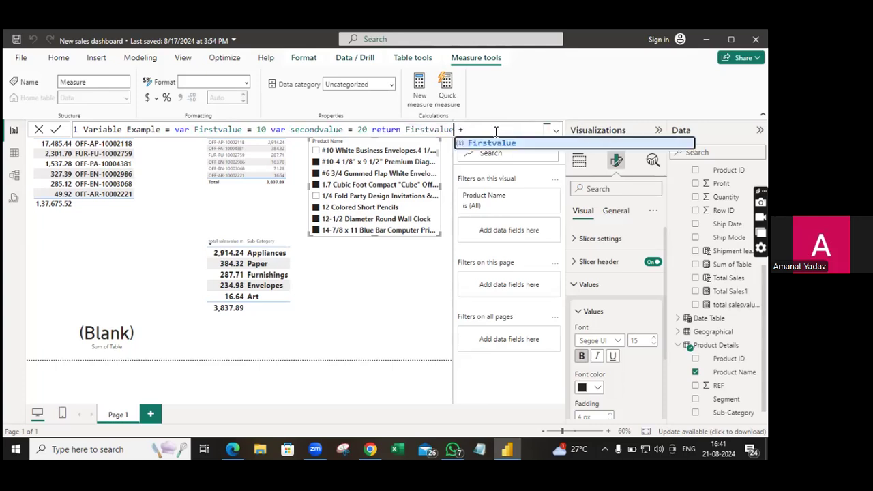
click(496, 142)
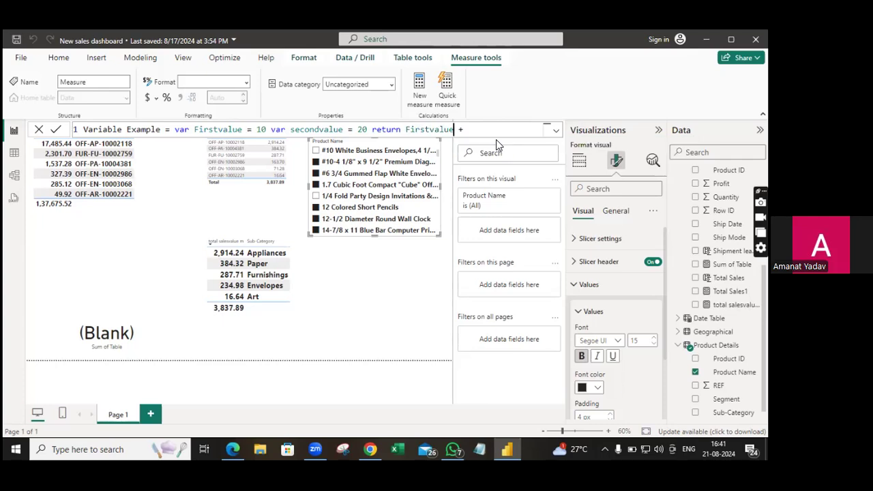
Complete the return expression as Firstvalue + secondvalue and commit the Variable Example measure
click(470, 129)
text(s)
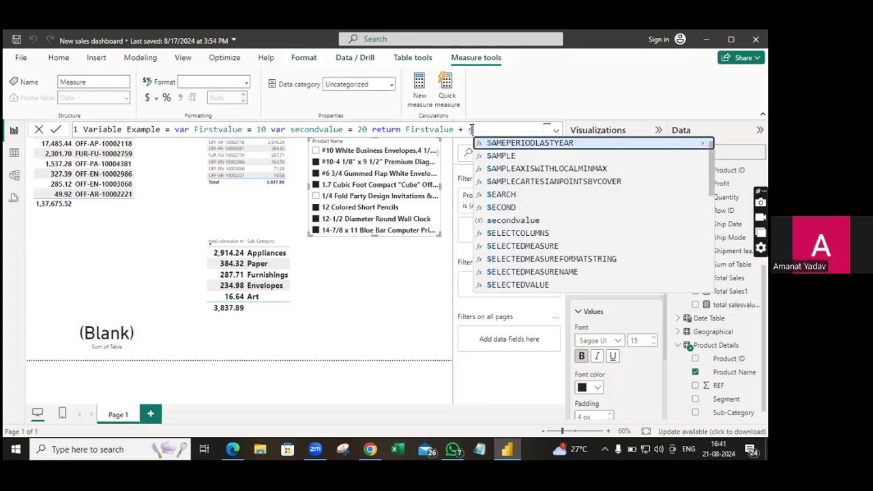
click(510, 220)
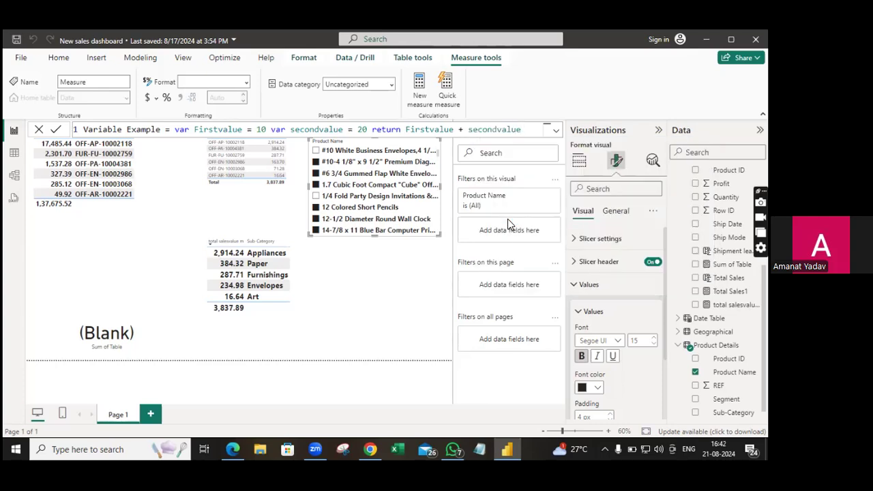
key(Return)
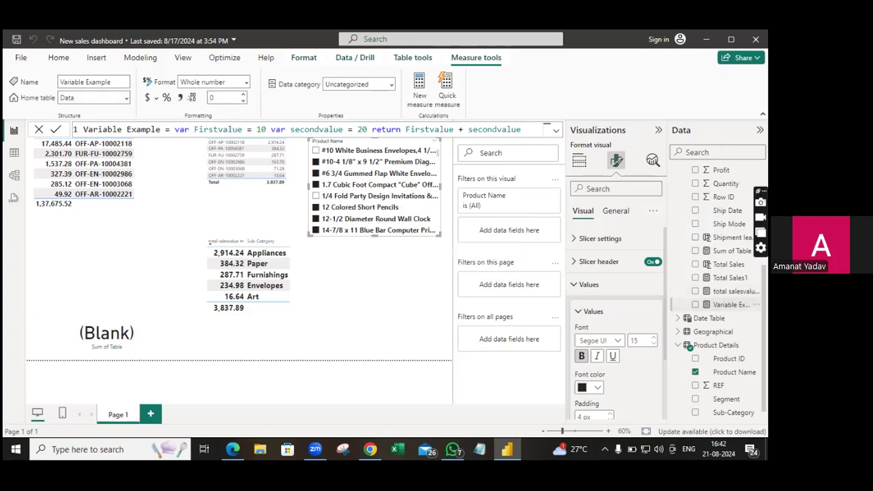
Plot Variable Example as a column chart below the Product Name slicer and look through the chart's Y-axis formatting options
drag(731, 304, 355, 286)
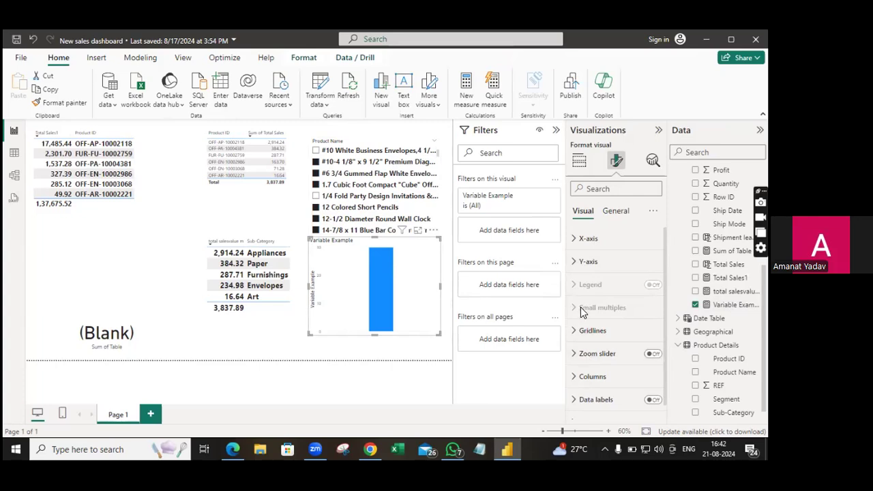
click(588, 261)
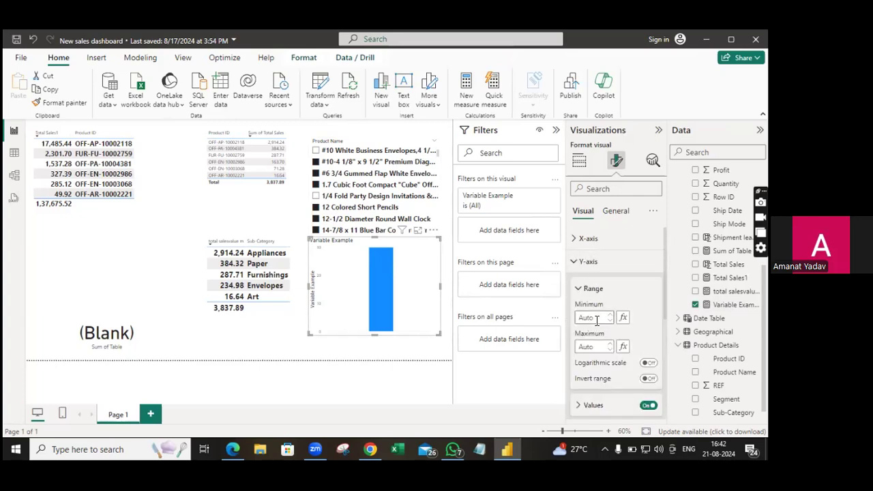
scroll(599, 320, down, 3)
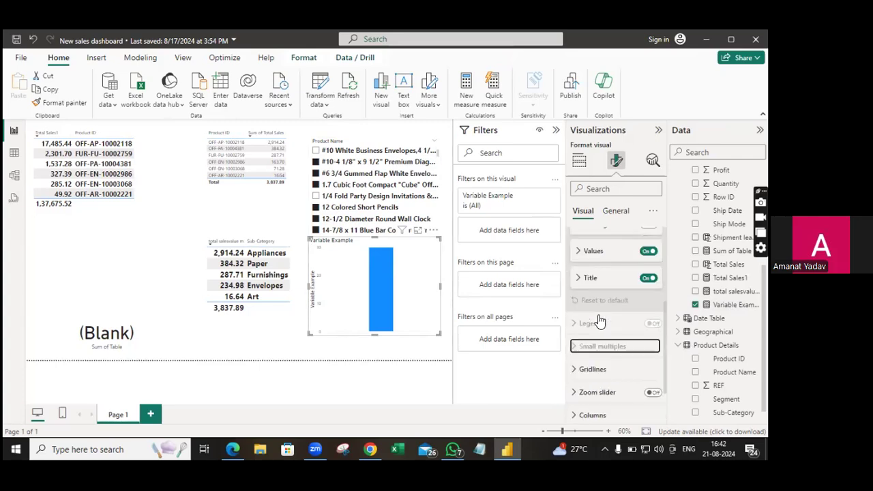
key(Down)
key(Down)
key(Down)
key(Down)
key(Up)
key(Up)
key(Up)
key(Up)
key(Up)
key(Up)
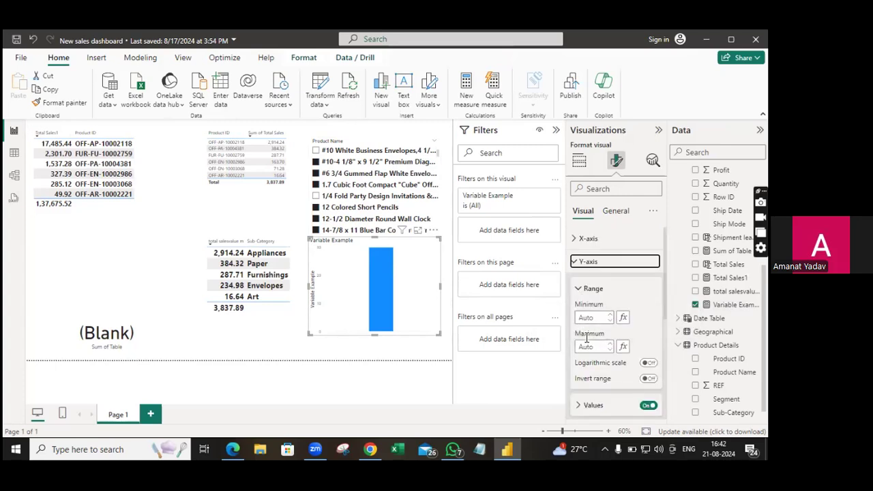
key(Down)
key(Down)
key(Down)
key(Up)
key(Up)
key(Down)
key(Down)
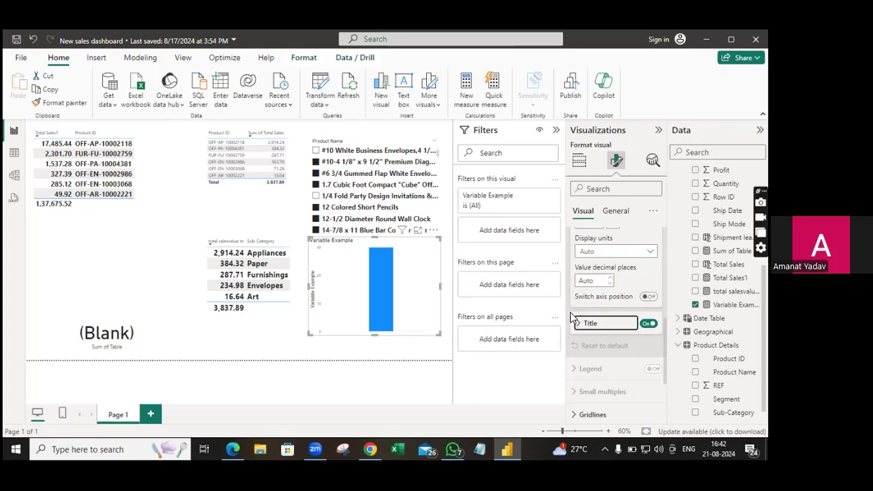
Remove the Variable Example column chart from the report page
click(430, 231)
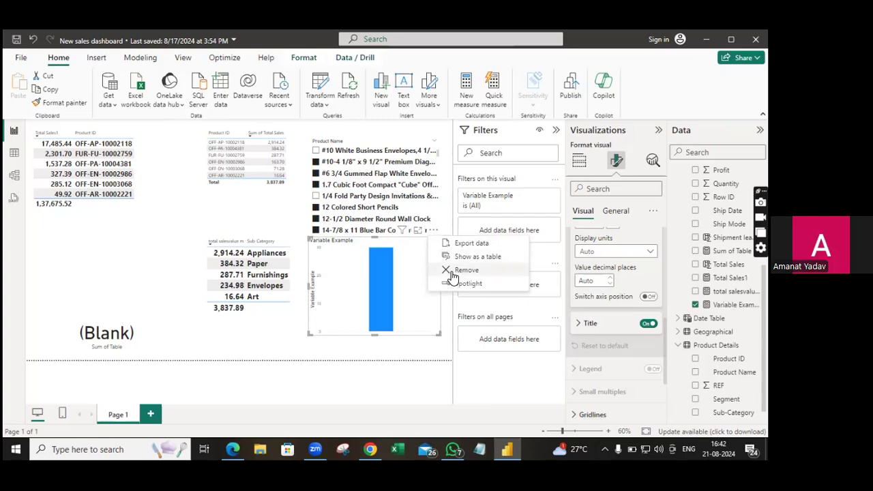
click(451, 273)
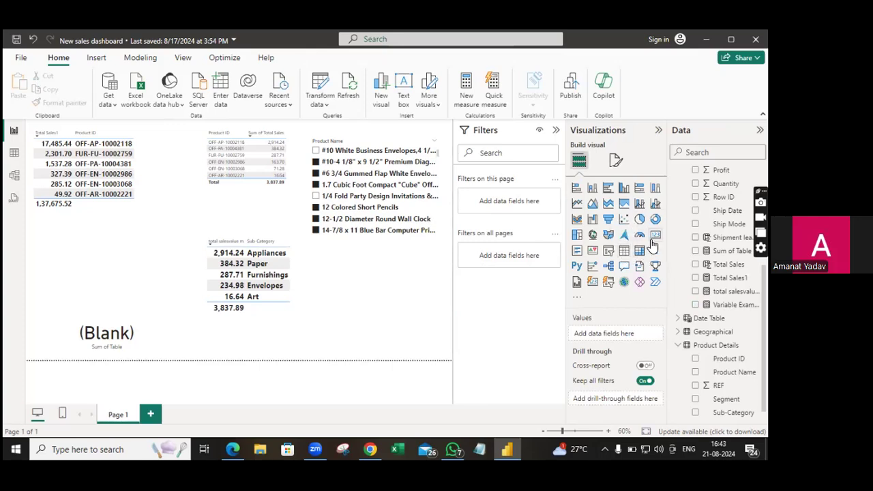
Add a card visual below the Product Name slicer showing the Variable Example measure
click(655, 203)
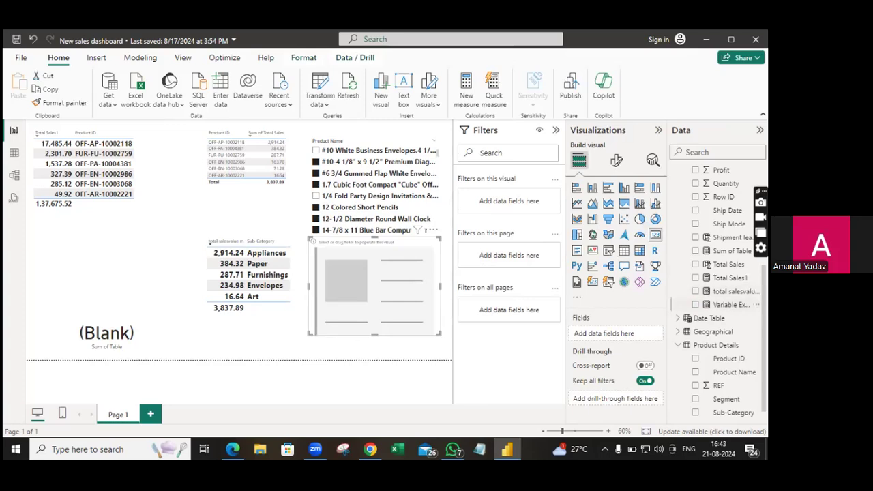
drag(730, 304, 373, 279)
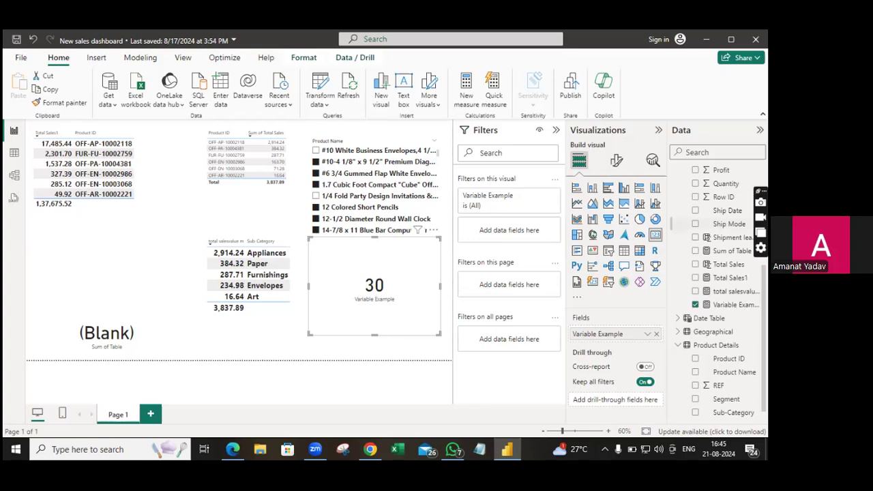
Create a new measure in the Data table named variable examples and begin its formula with a var declaration
right_click(716, 225)
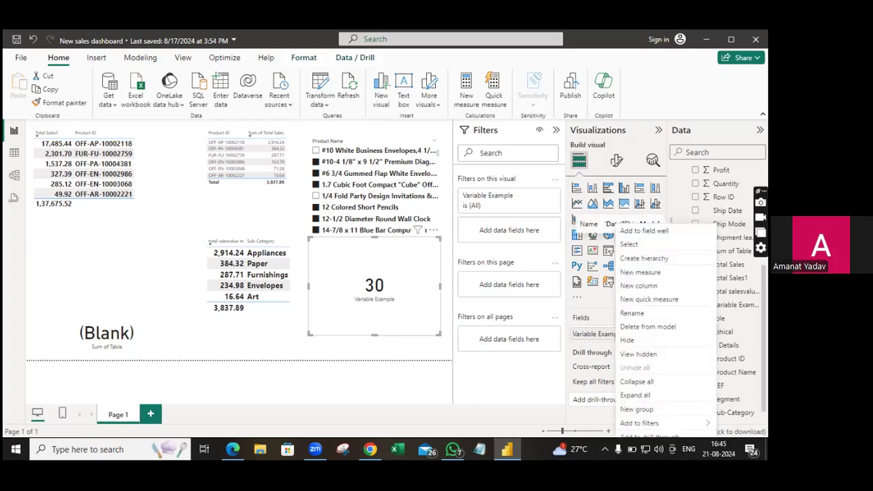
click(644, 276)
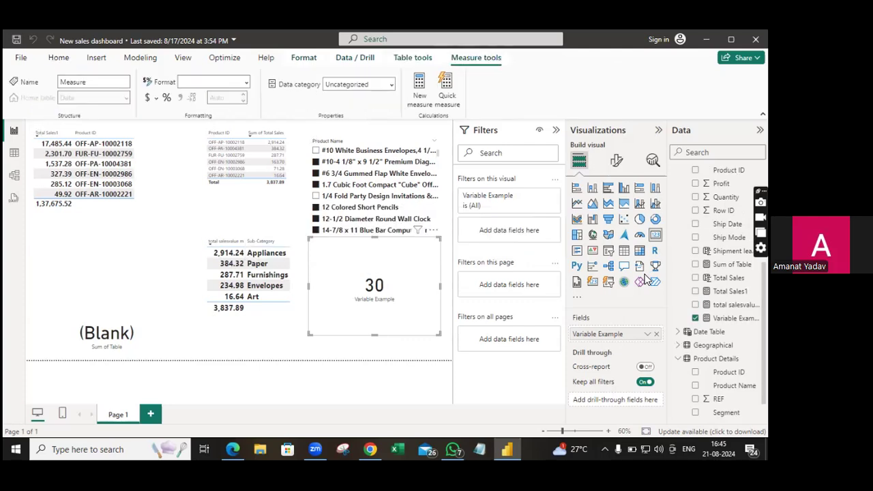
text(v)
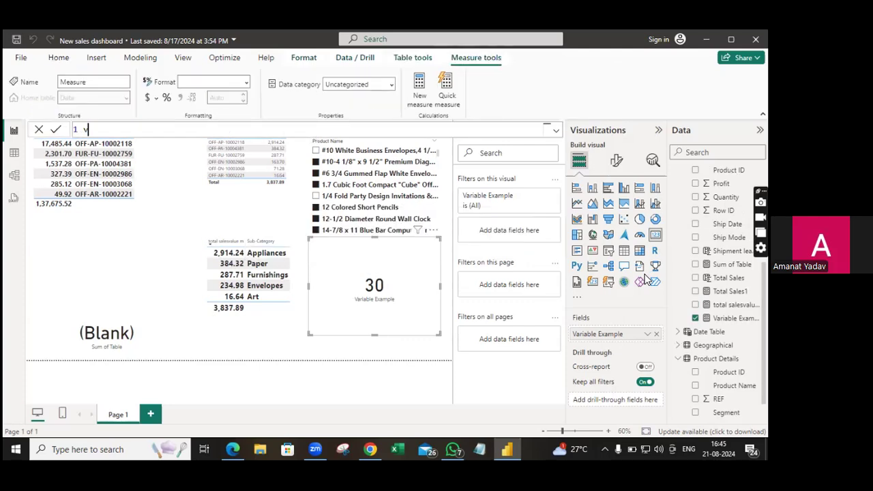
text(ariable examplw)
key(BackSpace)
text(e 1)
key(BackSpace)
key(BackSpace)
text(s = var)
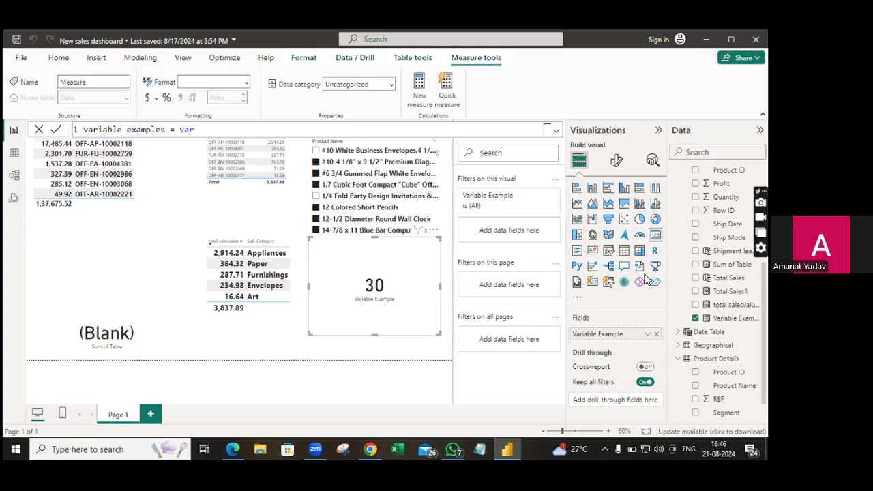
Declare the variable firstvalue as 10 and begin a second var declaration after it
text(istvalue)
key(BackSpace)
key(BackSpace)
key(BackSpace)
key(BackSpace)
key(BackSpace)
key(BackSpace)
key(BackSpace)
key(BackSpace)
text(firstvalue =)
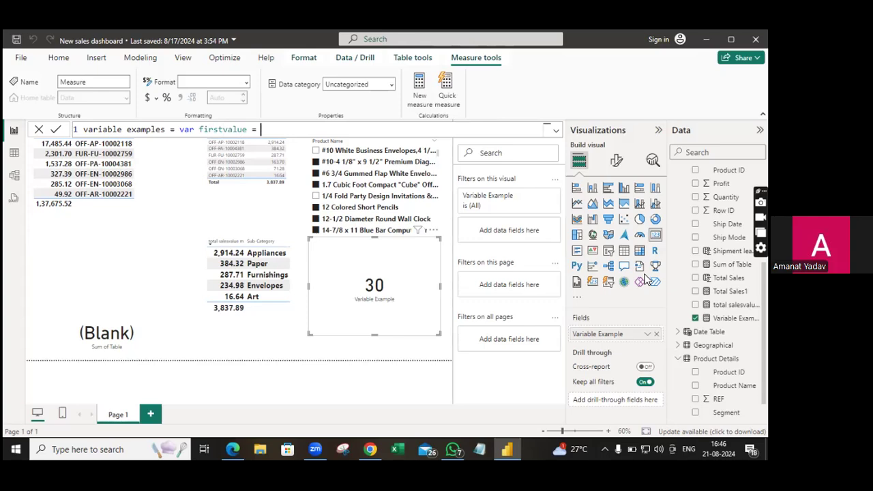
text( 10 var)
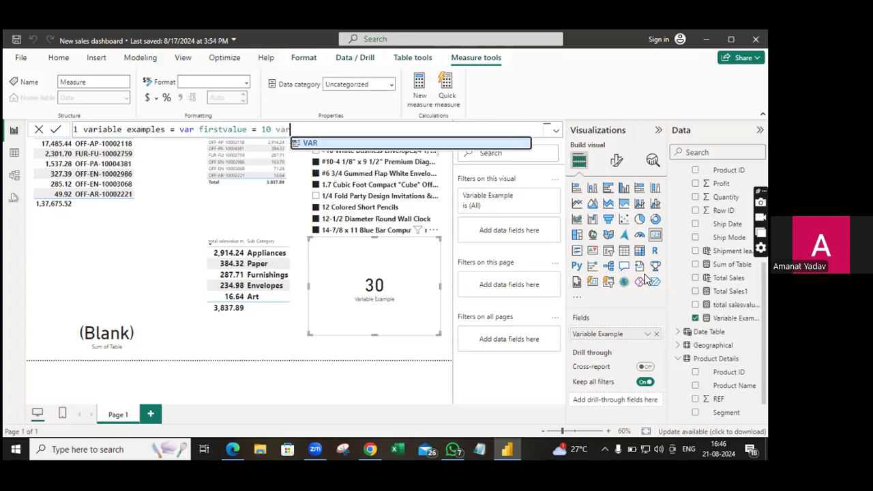
Define secondvalue as a nested variable expression that declares s1 = 20 and s2 = 30
text( secondvalu)
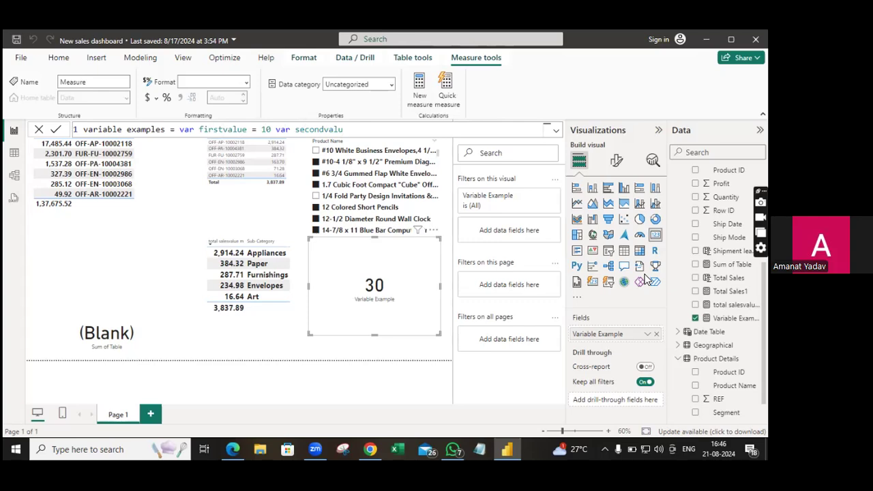
key(BackSpace)
text(ue)
text(= var)
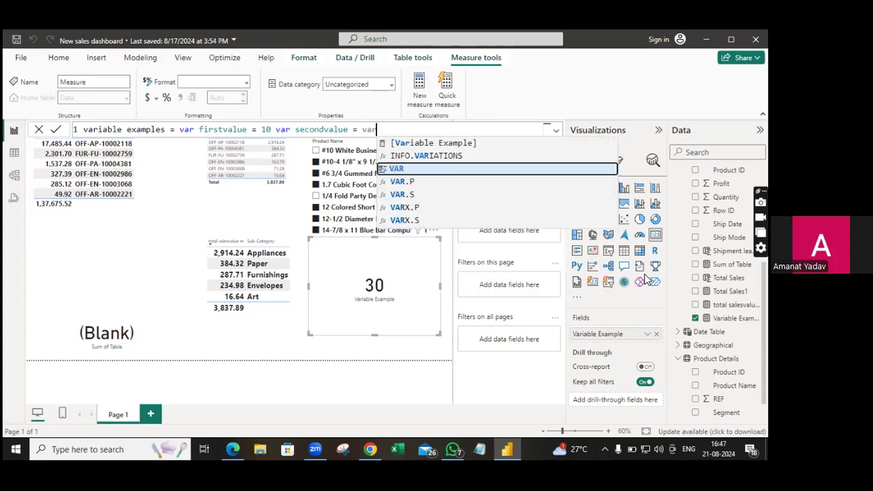
text( s1)
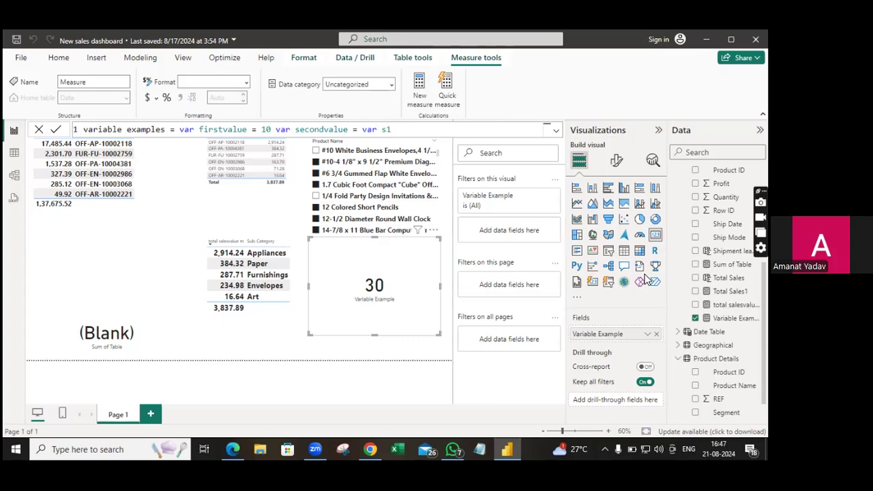
text(= 20 var s2 = 30)
Close the nested secondvalue expression by returning s1+s2
text(return)
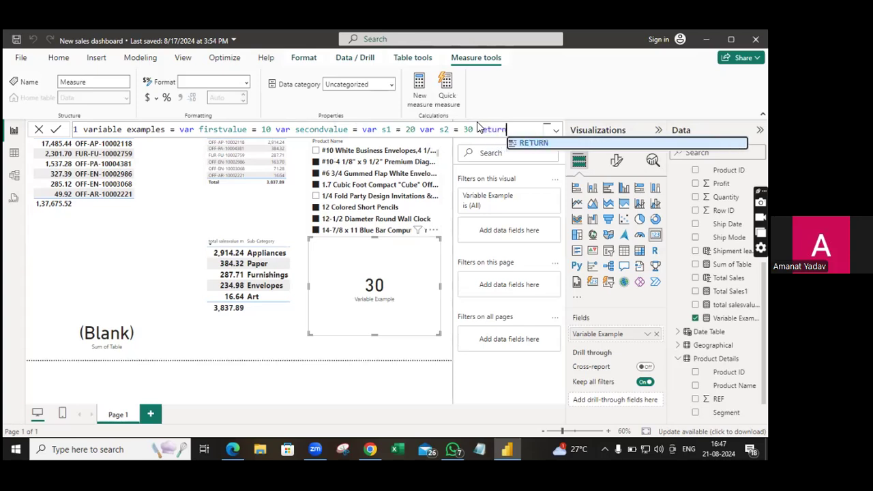
text( s)
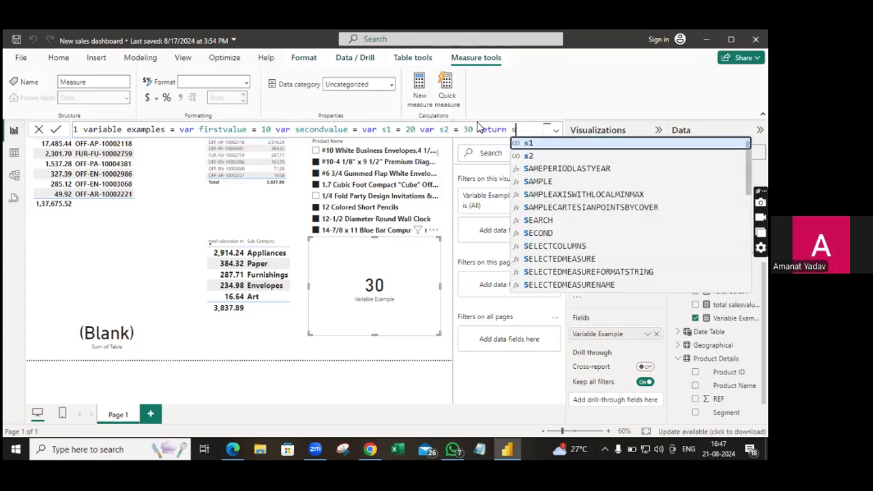
text(1)
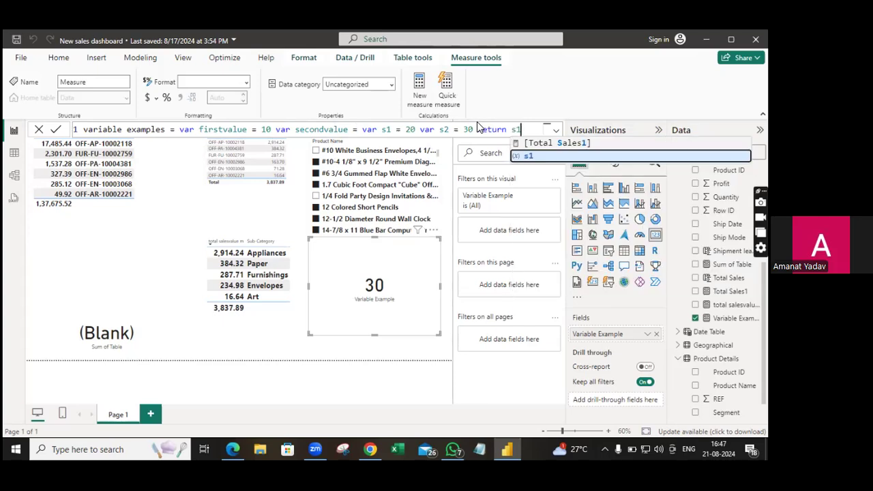
text(+s2)
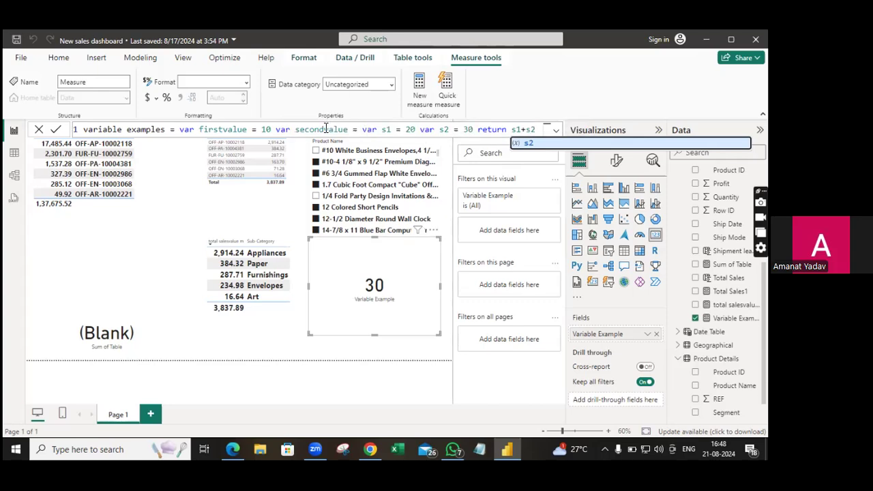
Add an outer return of firstvalue +secondvalue on a new line and commit the variable examples measure
key(shift+Return)
text(r)
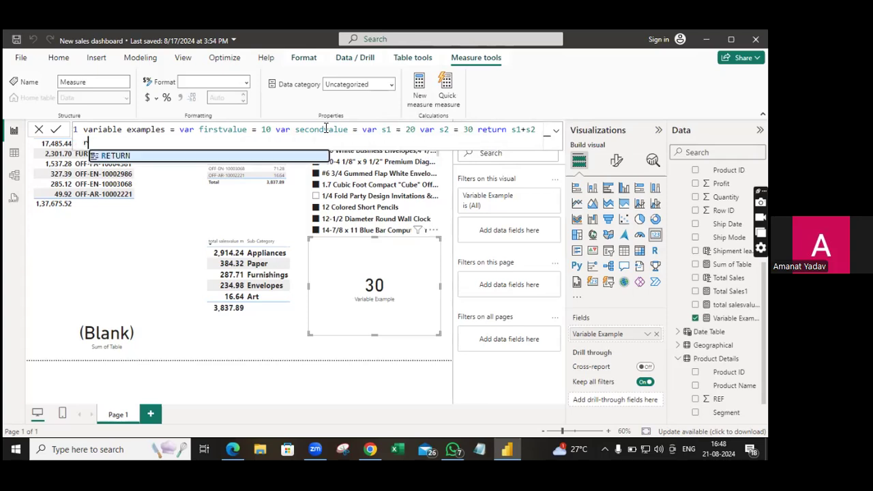
text(eturn )
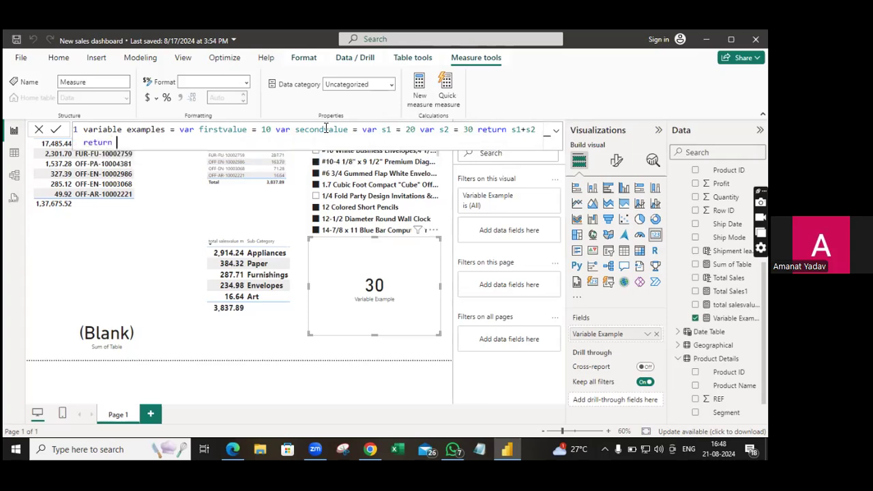
text(f)
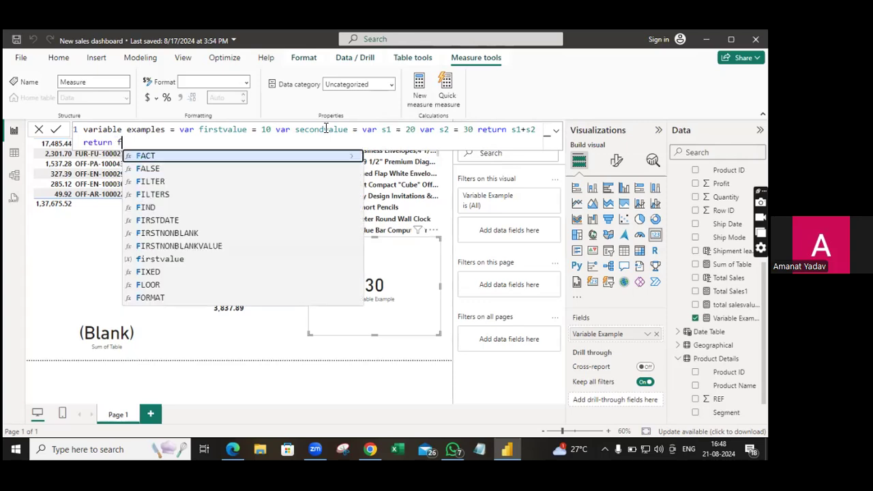
text(irstvalue)
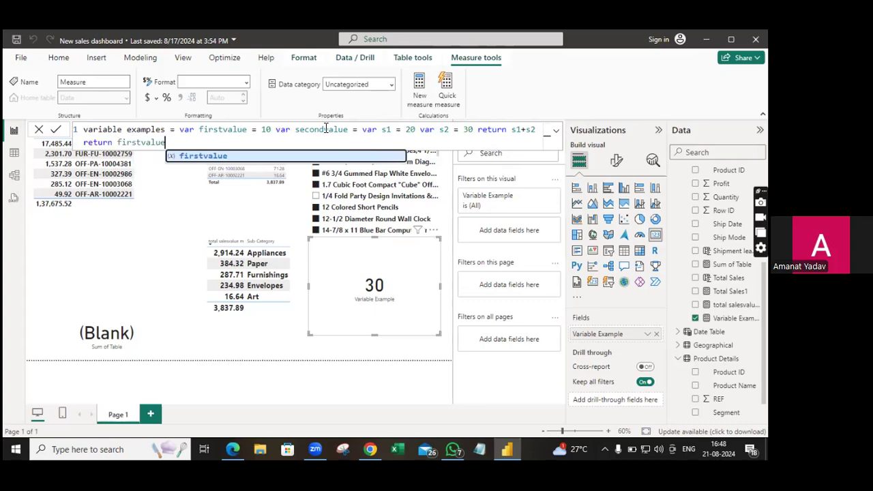
text( =)
key(BackSpace)
text(+)
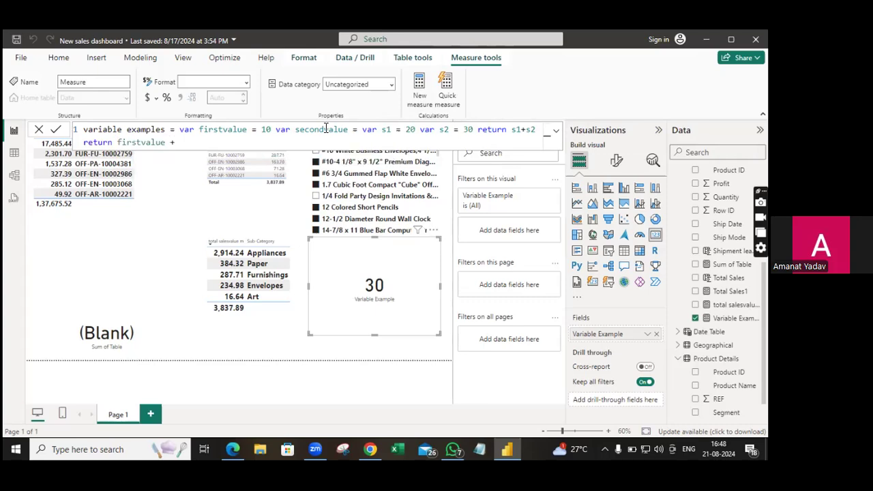
text(s)
text(ec)
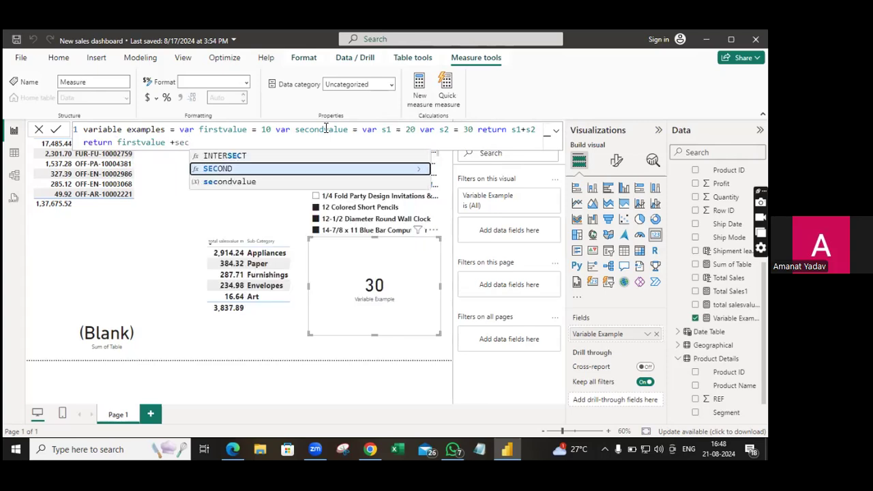
click(260, 184)
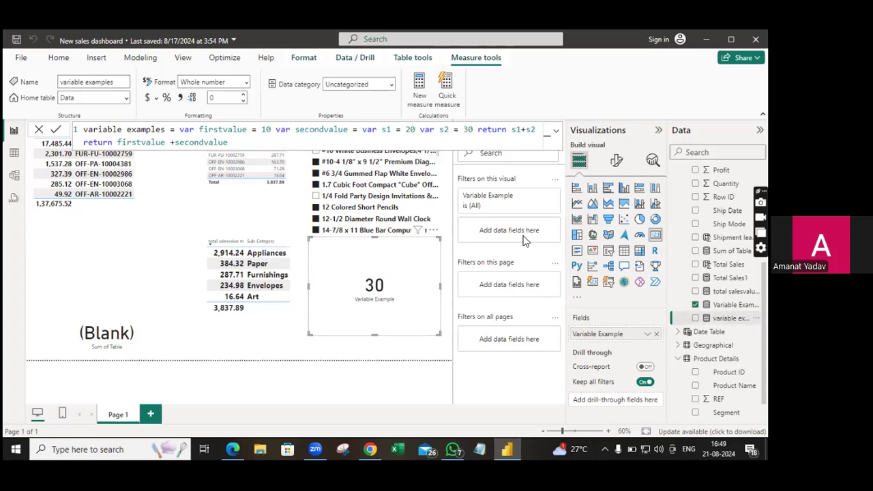
Shorten the Total Sales1 by Product ID table to just below its total row and deselect it
click(93, 246)
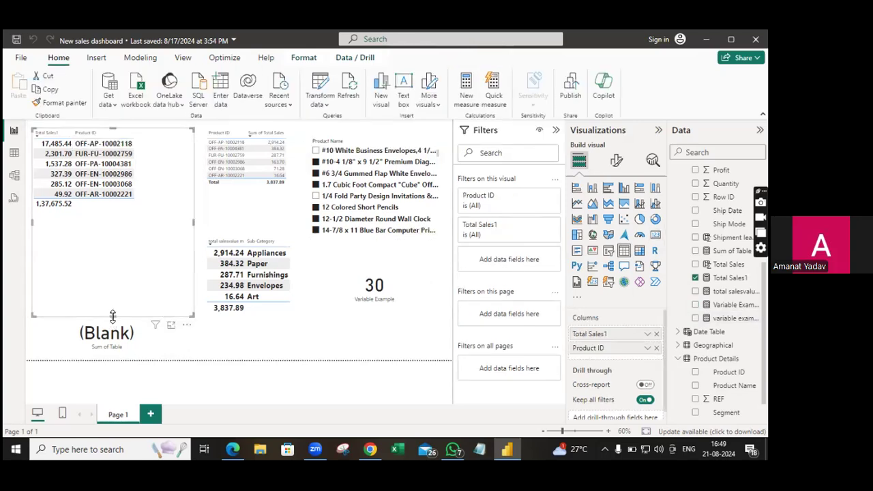
drag(113, 316, 129, 220)
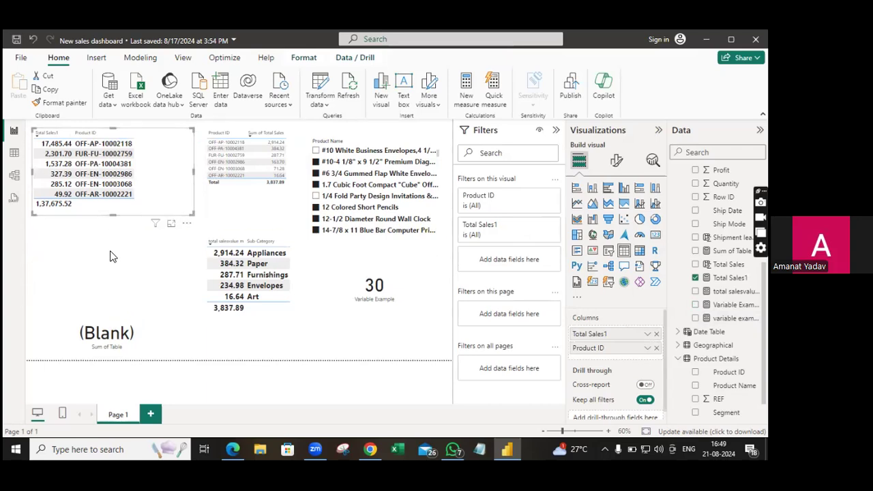
click(113, 257)
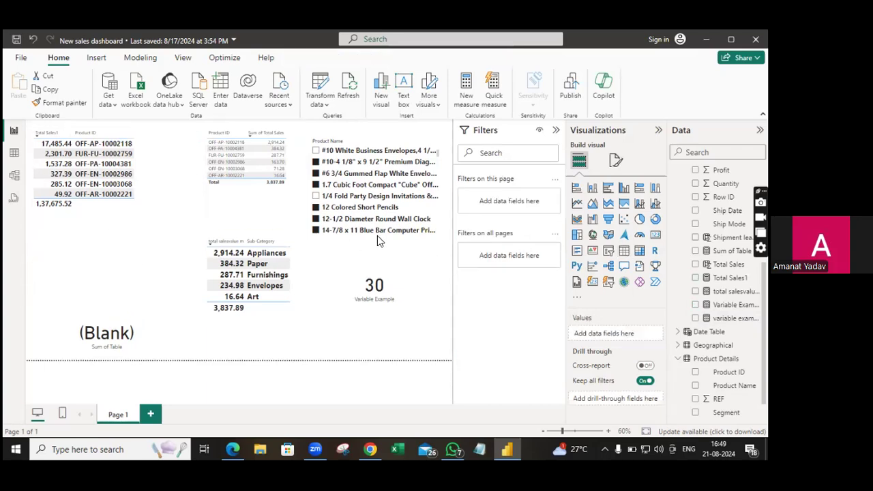
Add a card showing variable examples in the space below the Total Sales1 table, and reopen the measure's formula
click(653, 238)
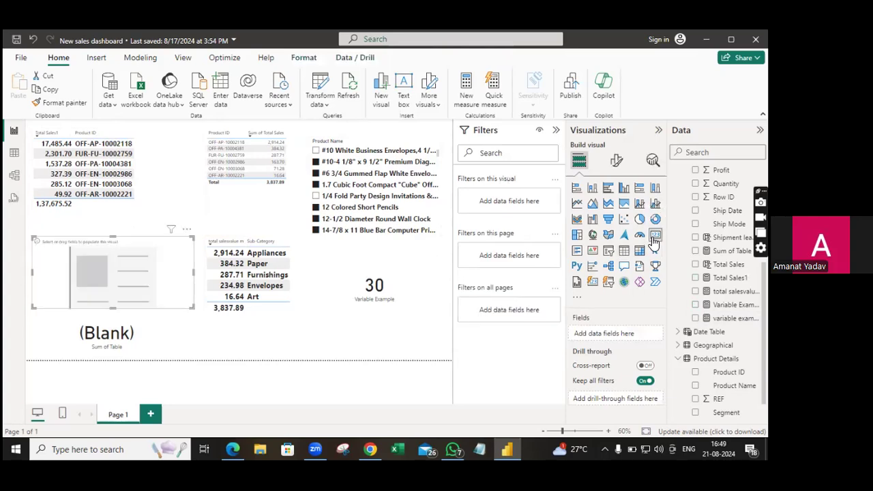
drag(730, 317, 92, 271)
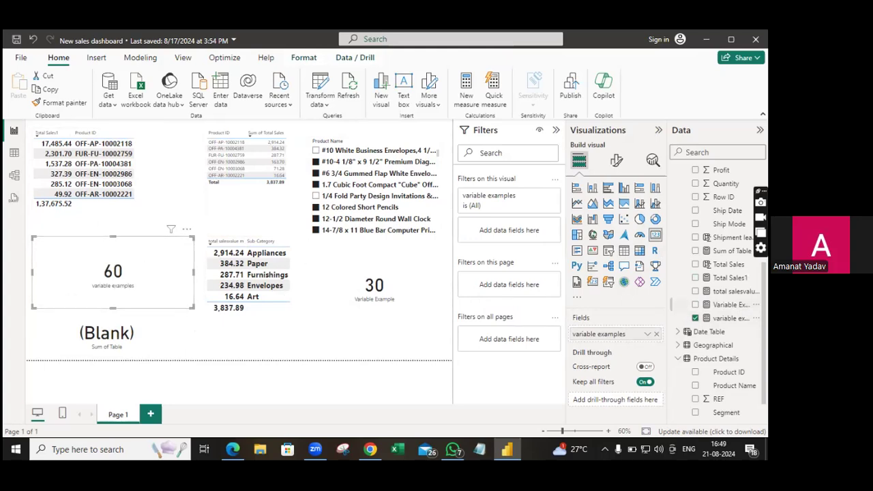
click(730, 318)
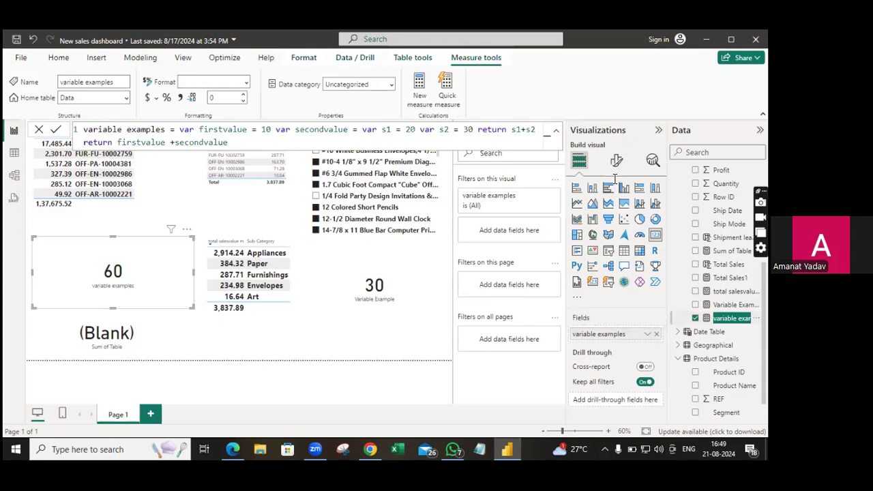